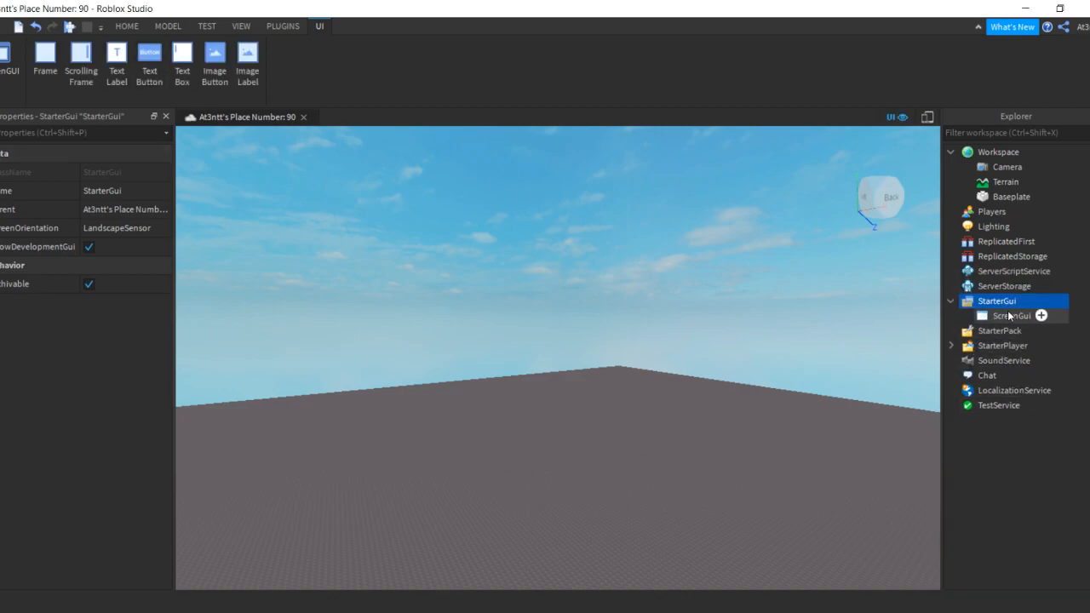
Insert an ImageButton into the ScreenGui and drag it down the left edge of the screen
left_click(1049, 320)
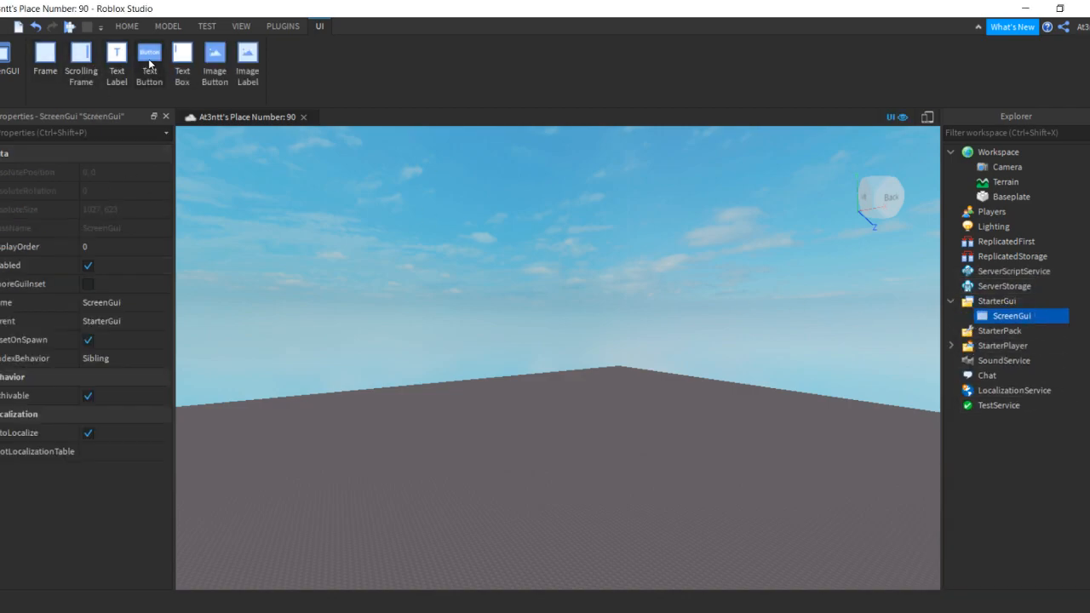
left_click(217, 67)
left_click_drag(215, 177, 226, 389)
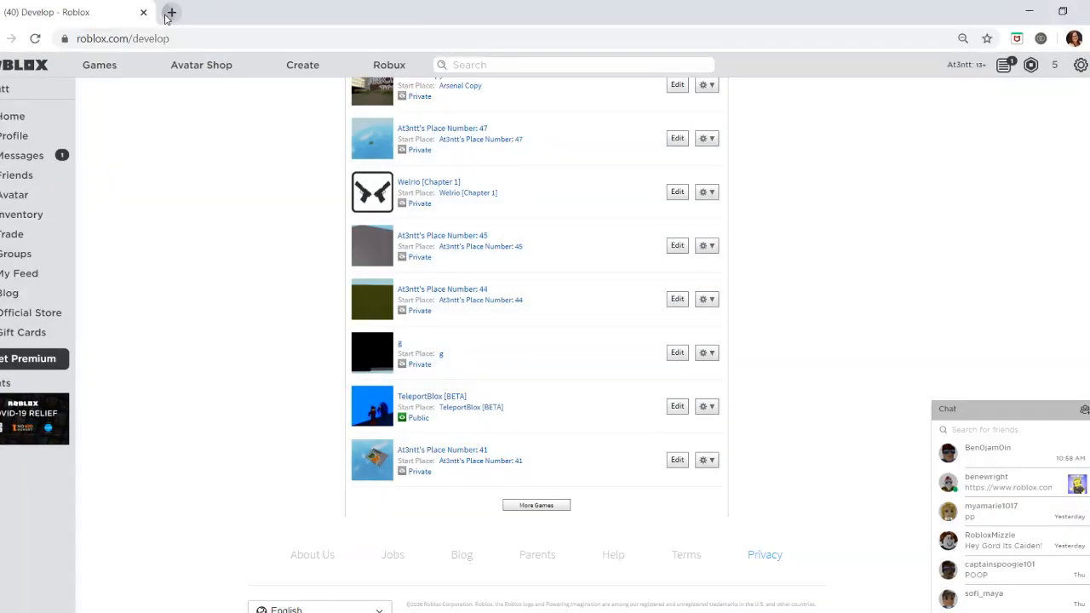
Run a Yahoo image search for 'shop png' in a new tab
left_click(169, 13)
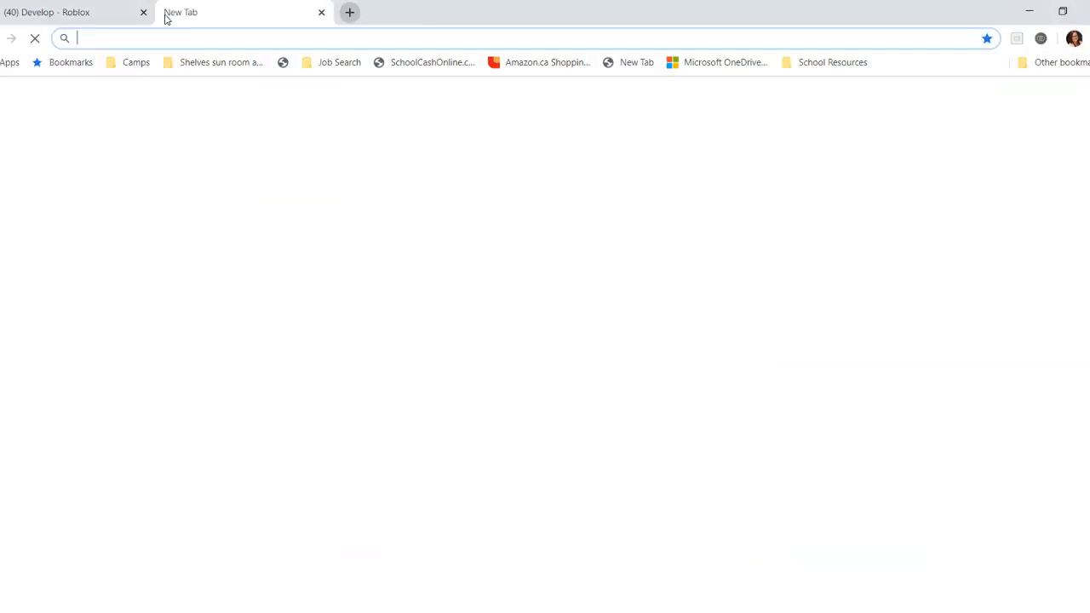
type("shop")
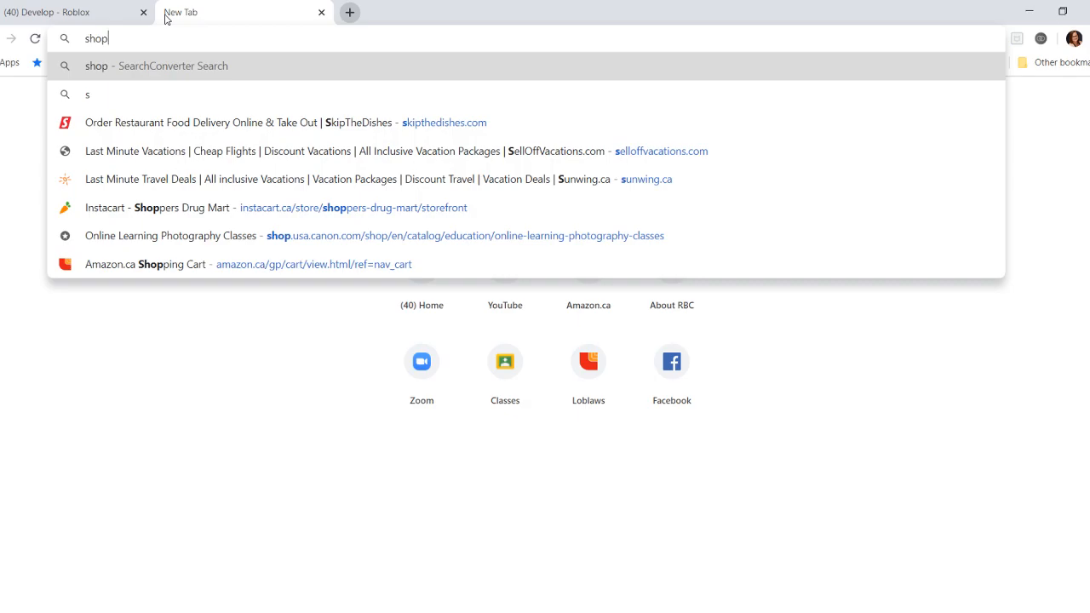
type(" png")
key("Return")
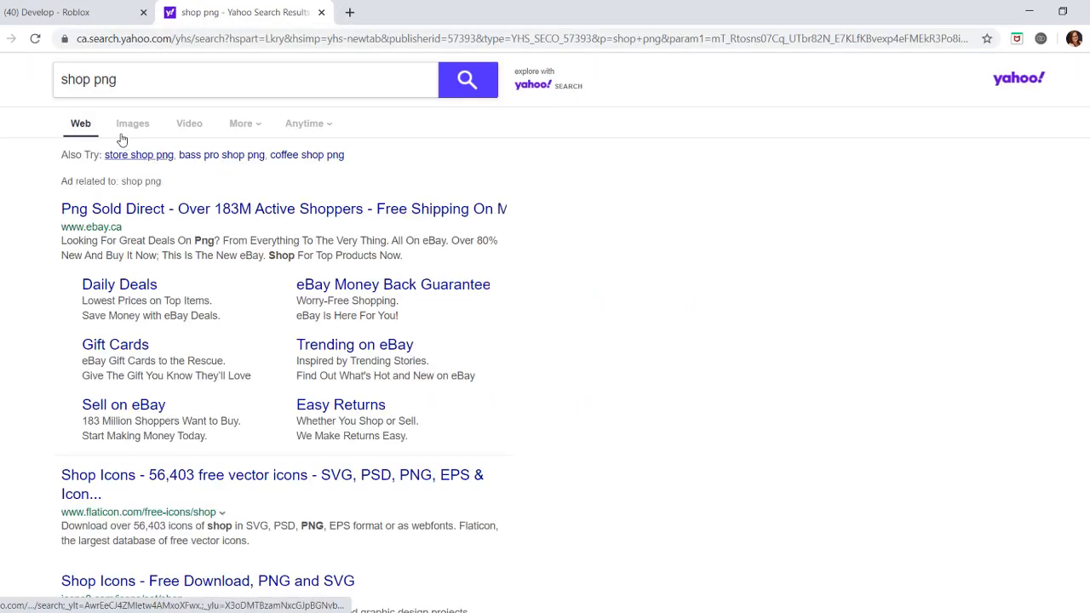
left_click(132, 124)
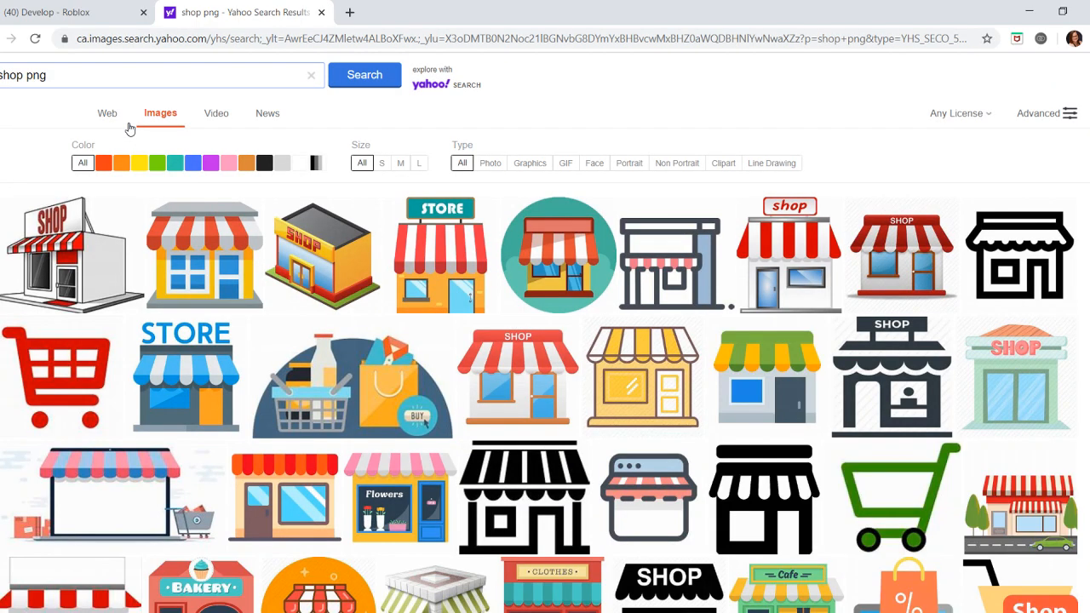
Save the red-and-white SHOP storefront image to Downloads as shop-158317_640.webp
left_click(74, 264)
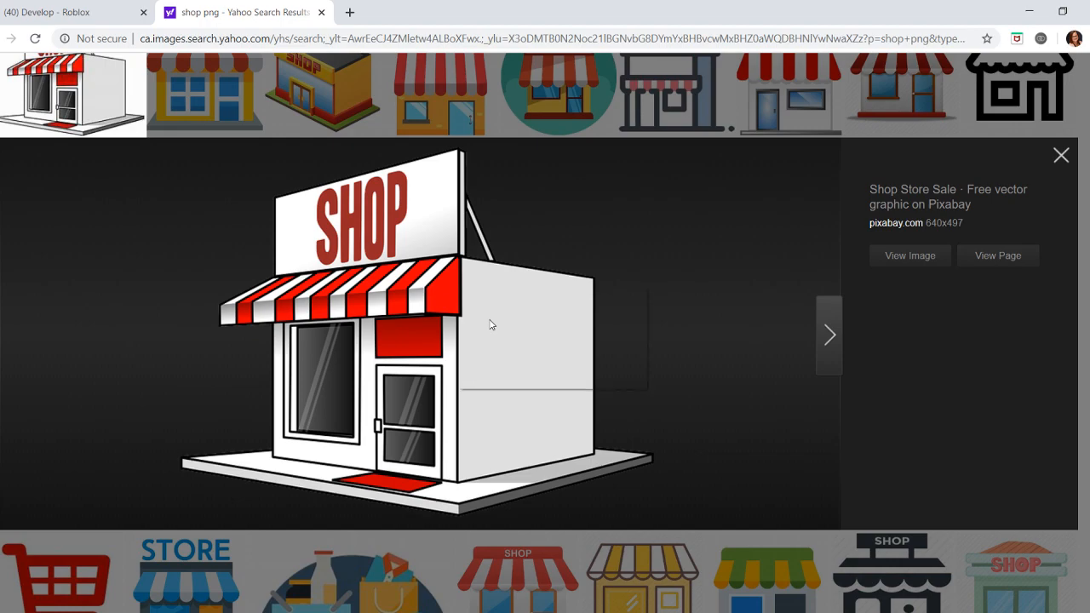
left_click(495, 317)
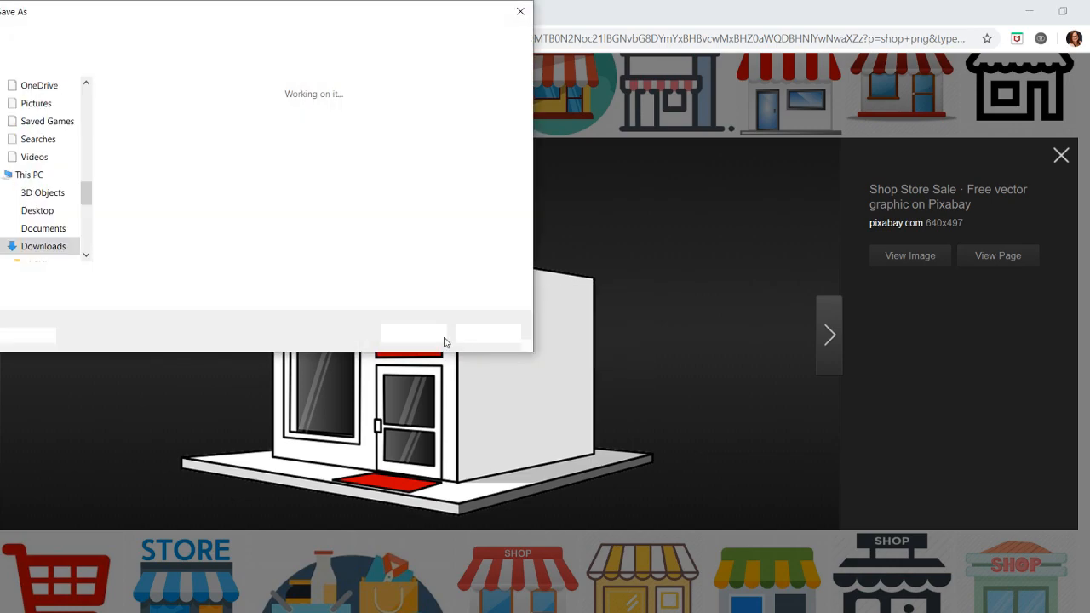
left_click(413, 333)
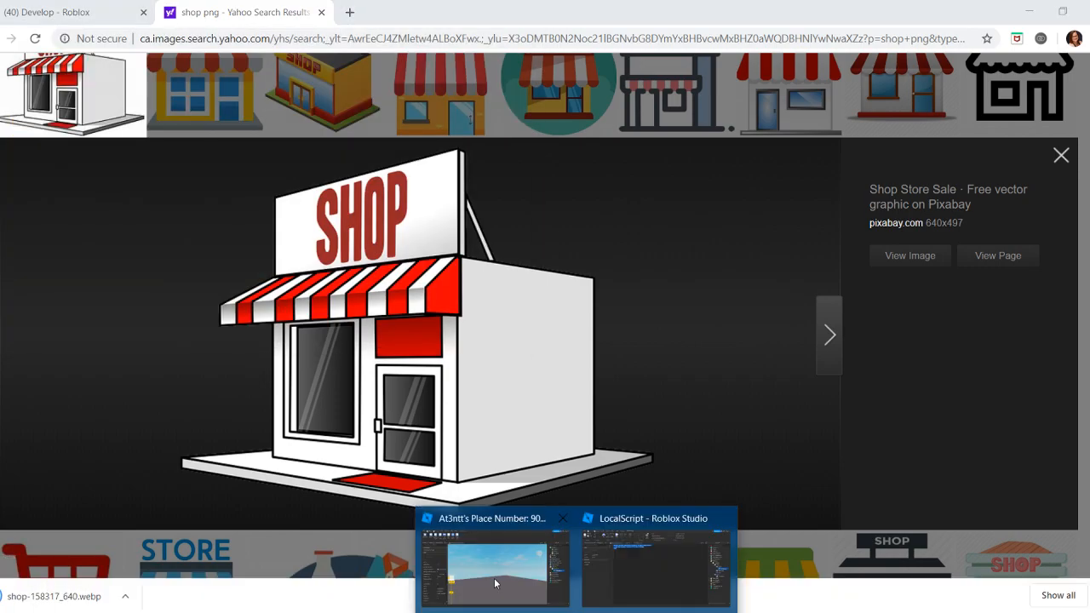
left_click(498, 572)
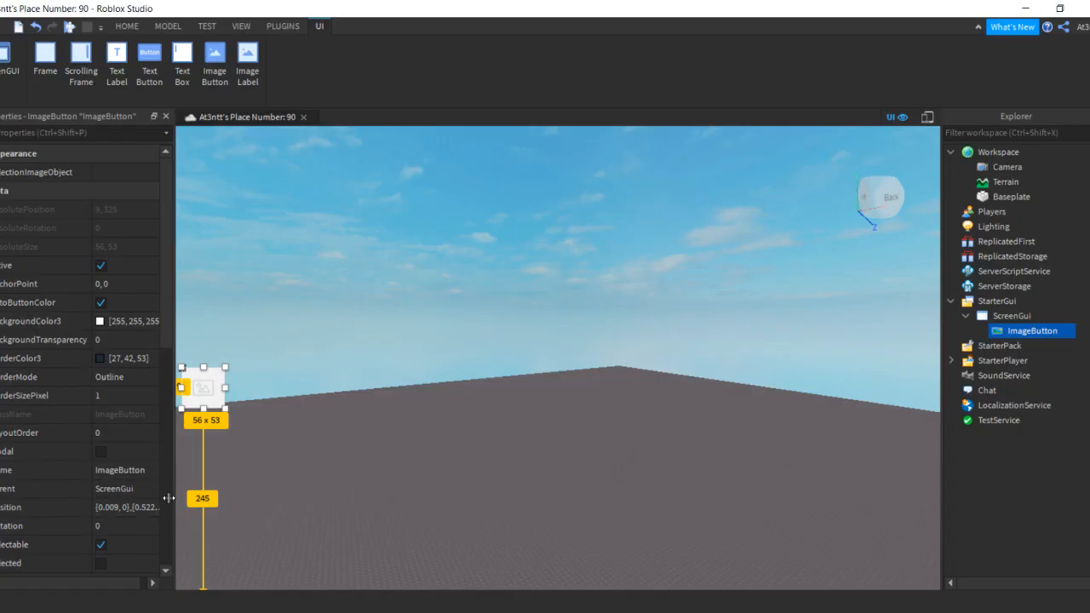
Open the Add Image upload dialog from the ImageButton's Image property
scroll(120, 464, "down", 3)
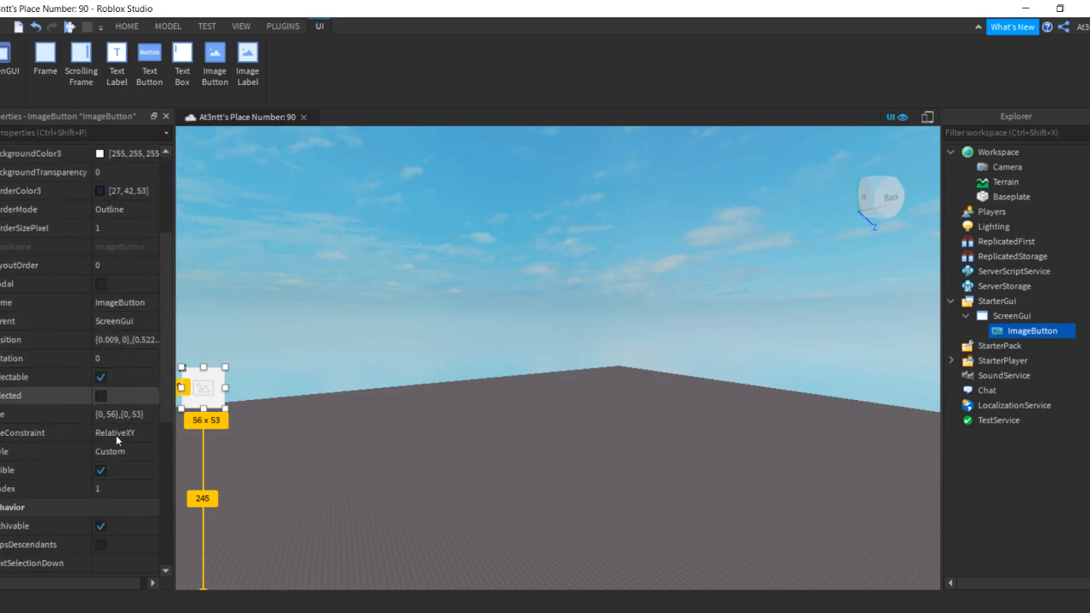
scroll(117, 451, "down", 3)
scroll(117, 450, "down", 2)
left_click(140, 378)
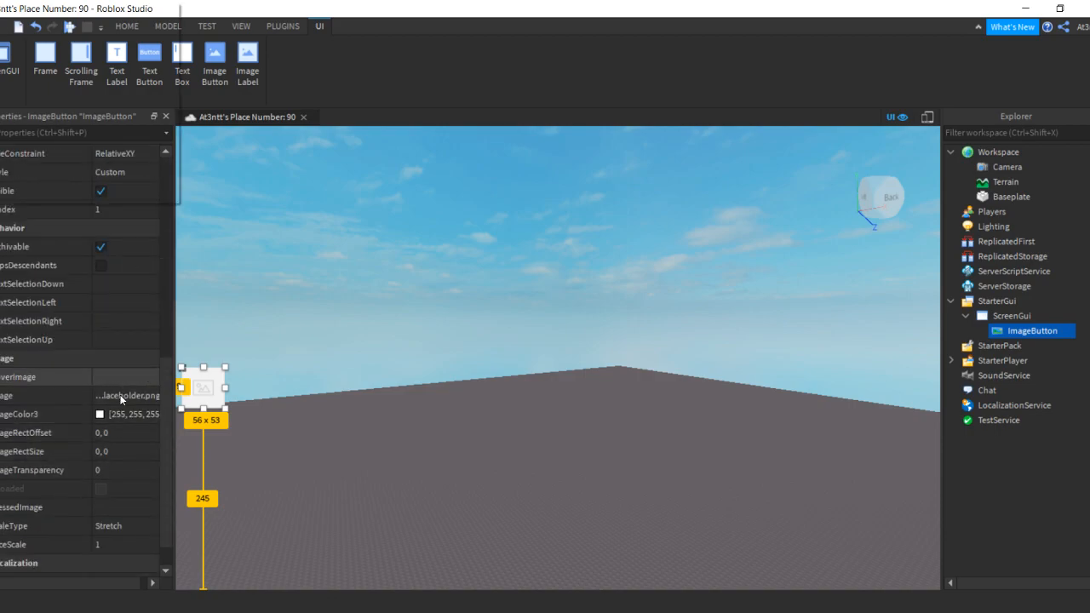
left_click(125, 335)
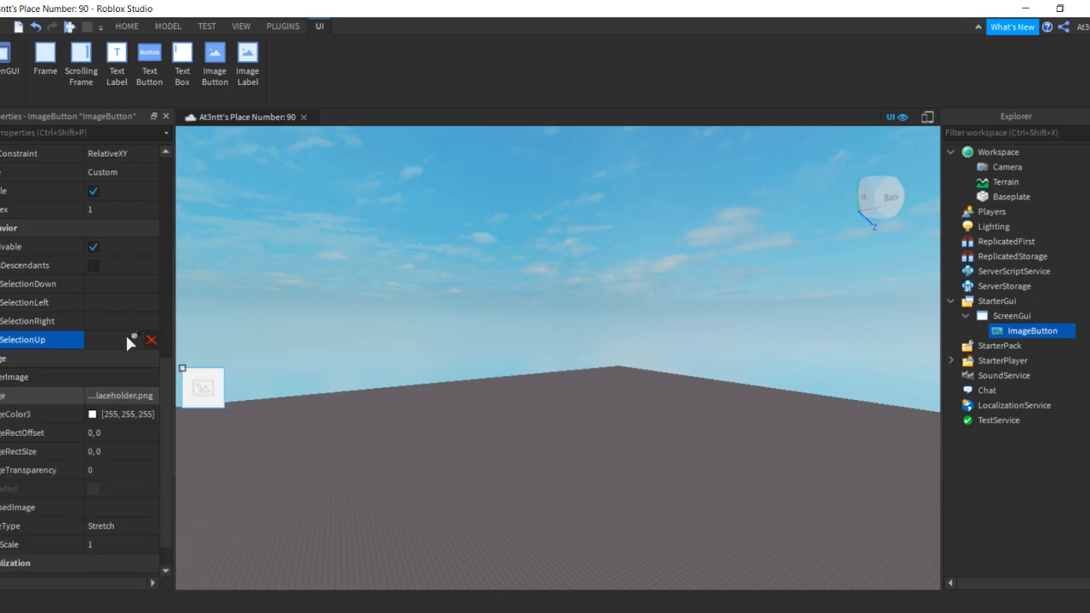
left_click(114, 392)
left_click(37, 589)
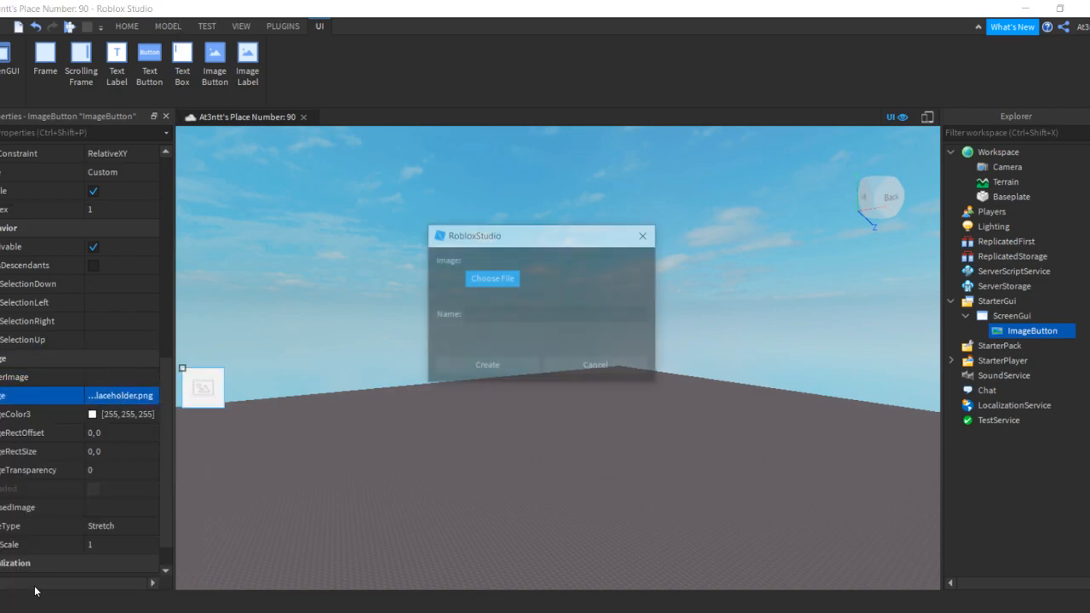
Look through Documents and Desktop for the saved picture, then cancel the file picker
left_click(480, 285)
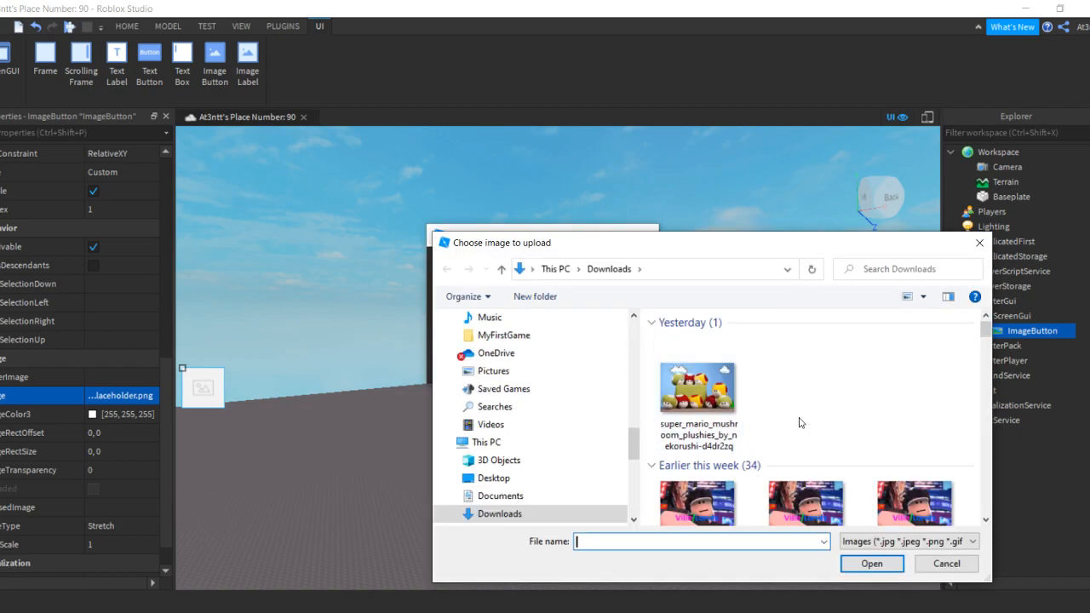
scroll(772, 335, "down", 15)
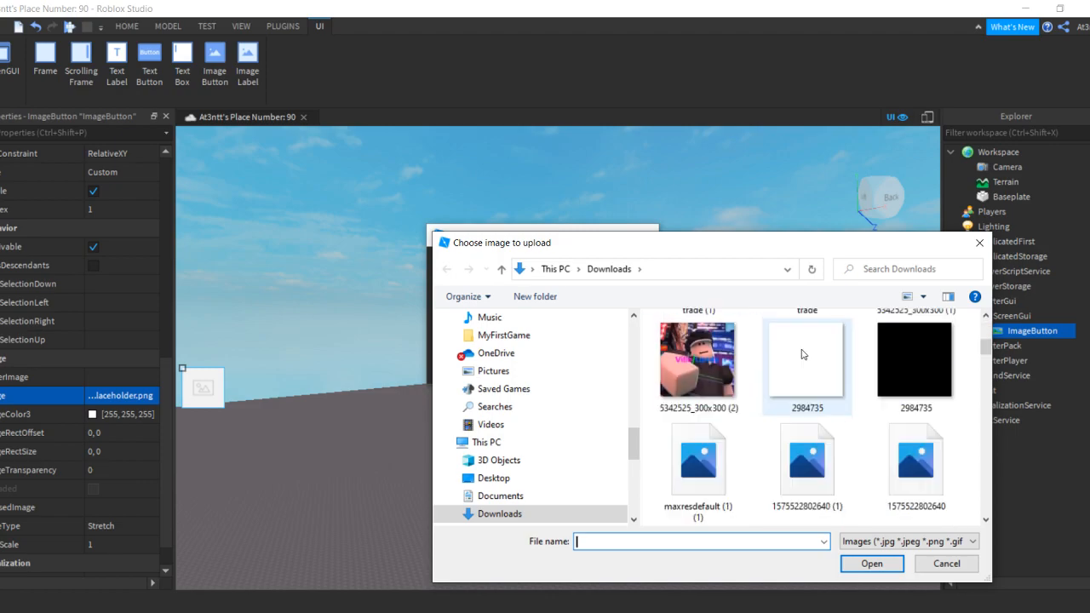
left_click(494, 495)
left_click(496, 478)
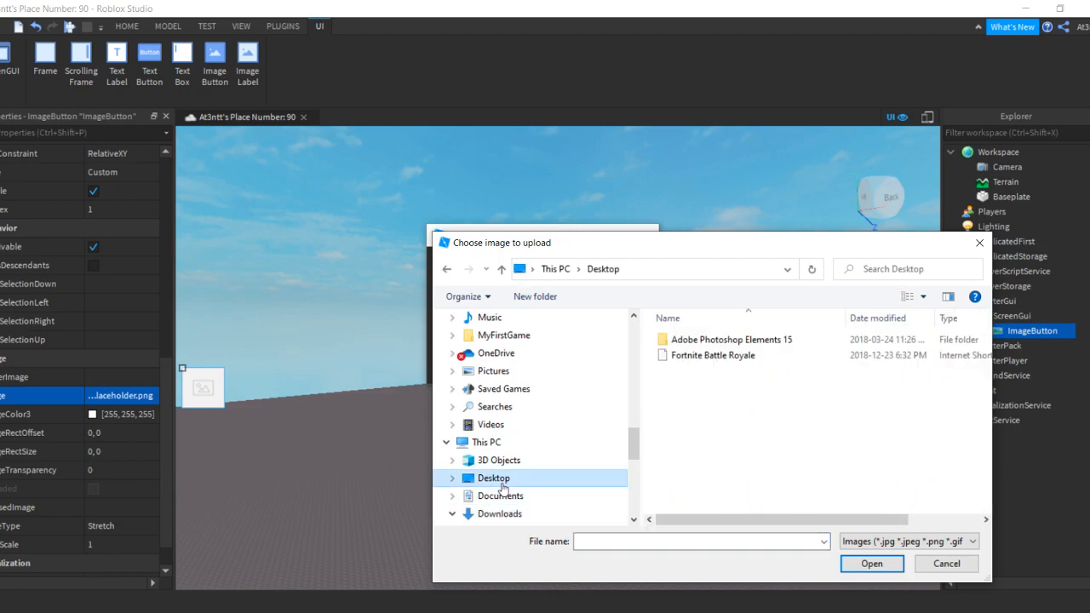
left_click(943, 564)
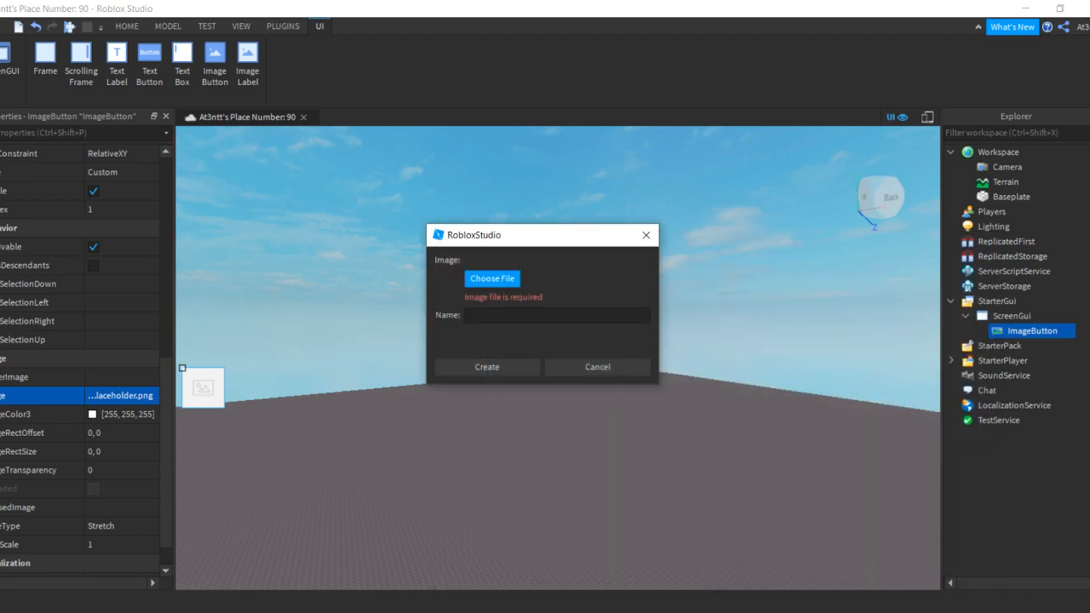
Save a second copy of the SHOP storefront picture, choosing the Documents folder
key("alt+Tab")
right_click(436, 373)
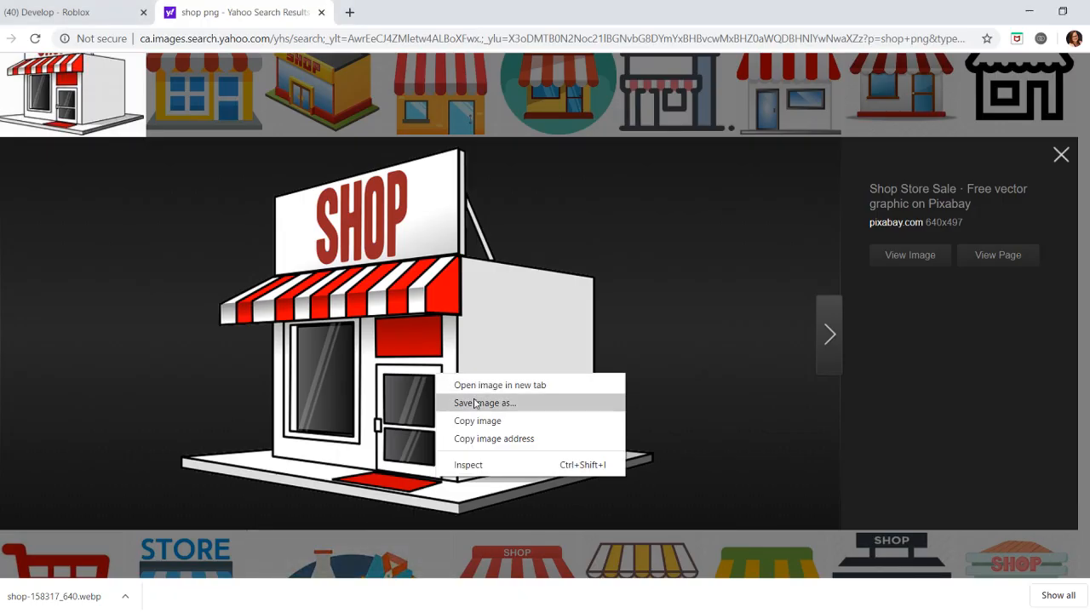
left_click(475, 403)
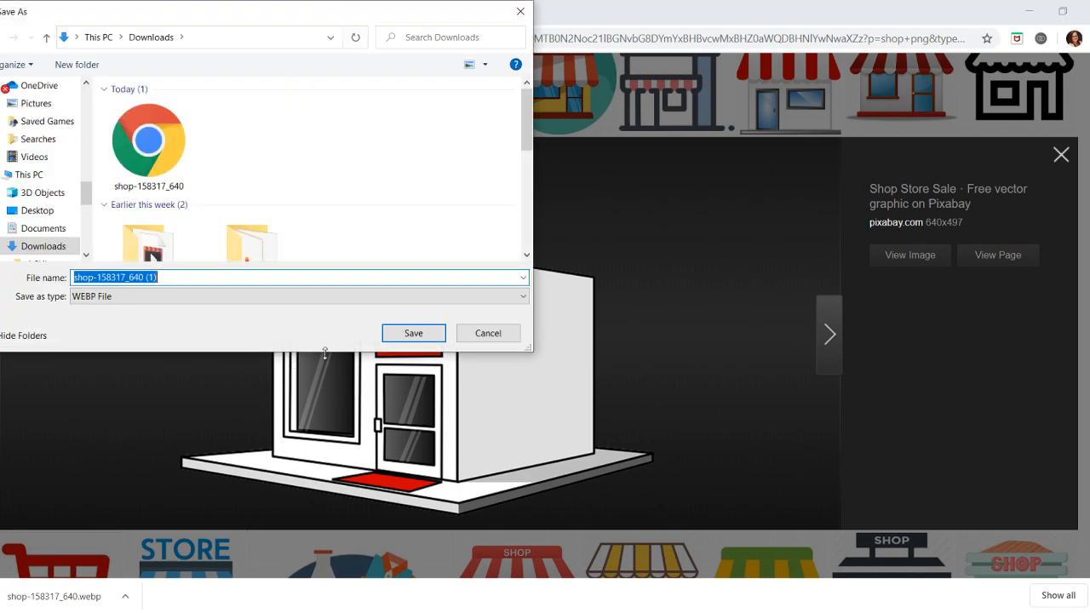
left_click(28, 236)
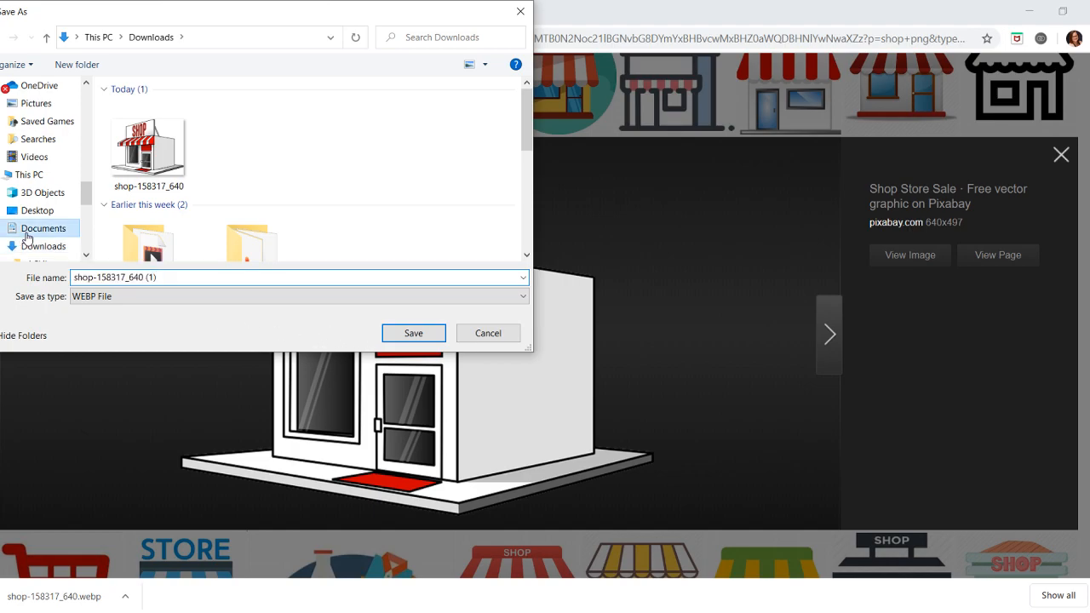
left_click(413, 333)
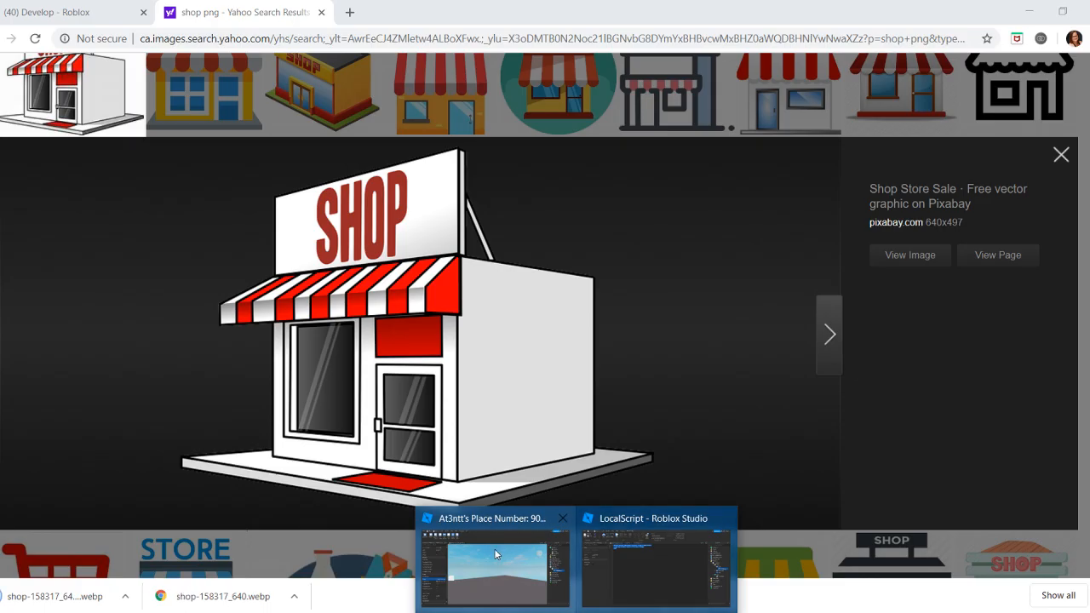
left_click(494, 549)
Browse the Documents folder for the picture in the upload file picker
left_click(506, 279)
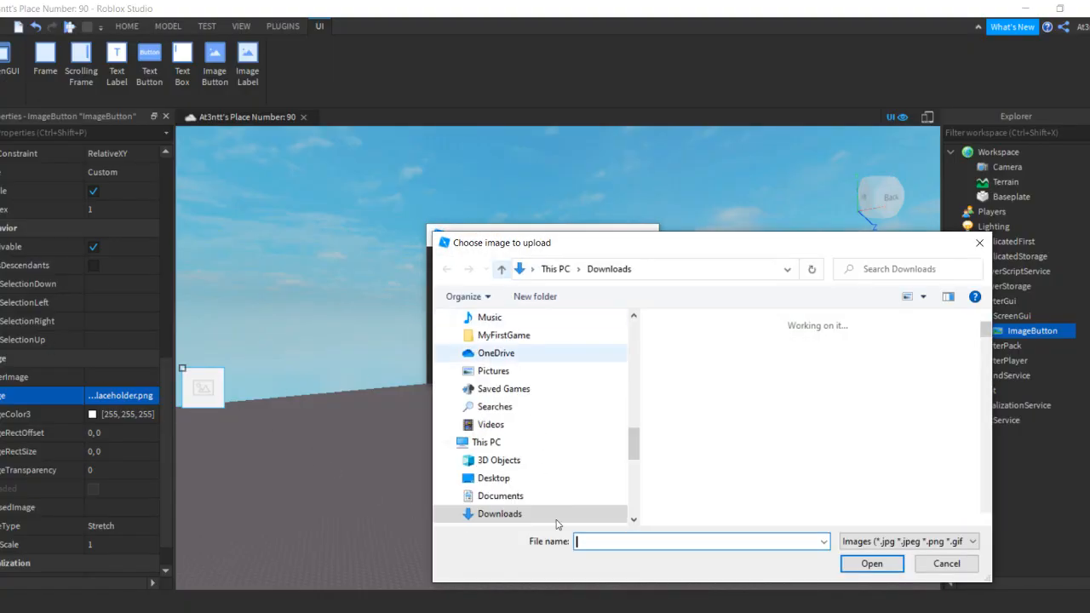
left_click(556, 496)
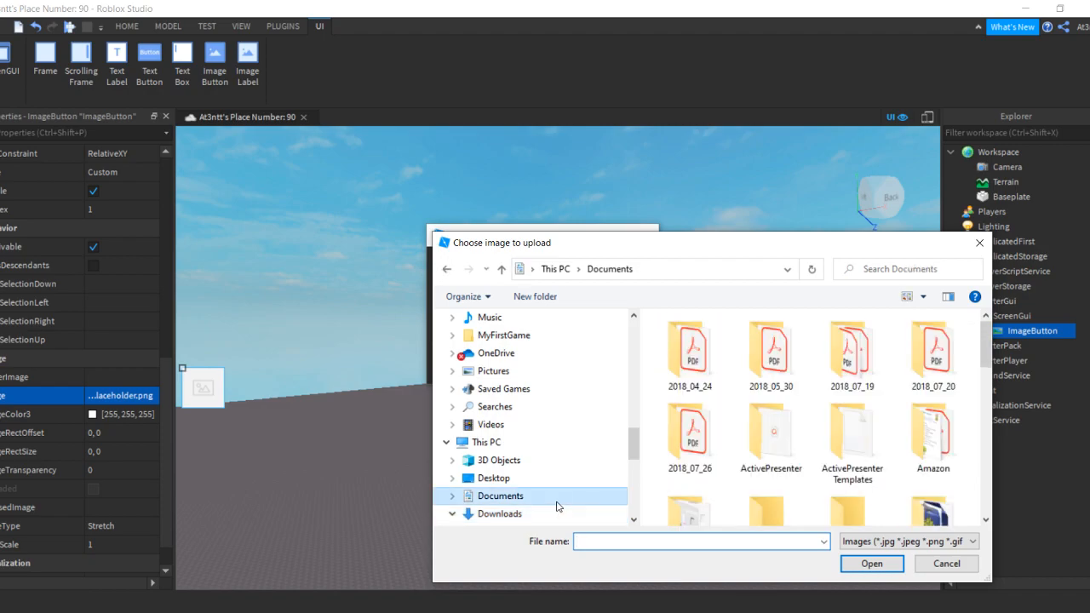
scroll(982, 349, "down", 2)
left_click_drag(985, 366, 986, 473)
scroll(985, 473, "up", 2)
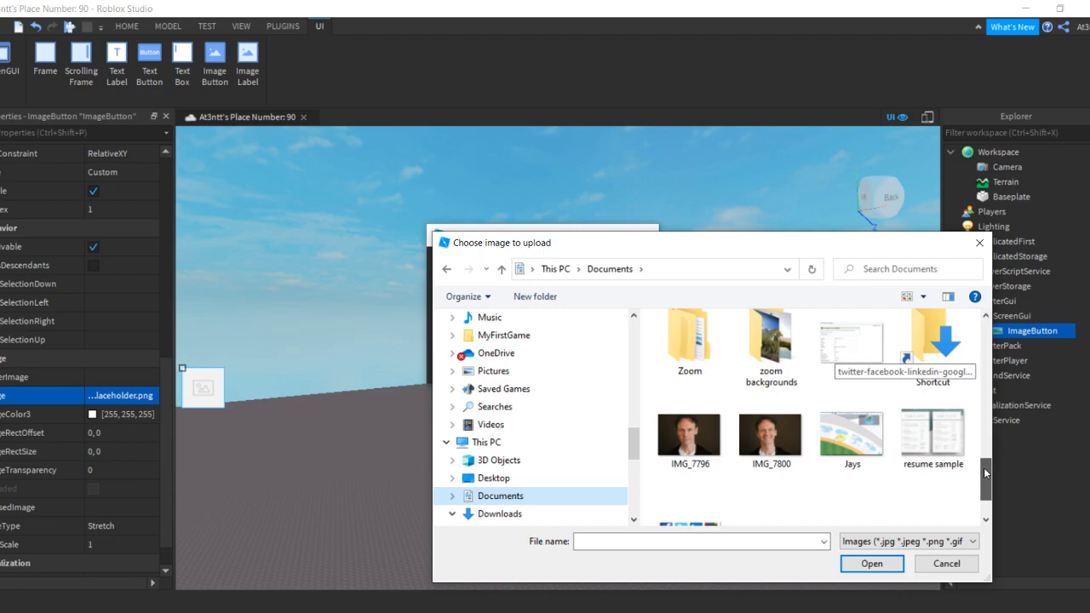
scroll(525, 360, "up", 3)
left_click_drag(636, 429, 632, 331)
scroll(650, 360, "up", 1)
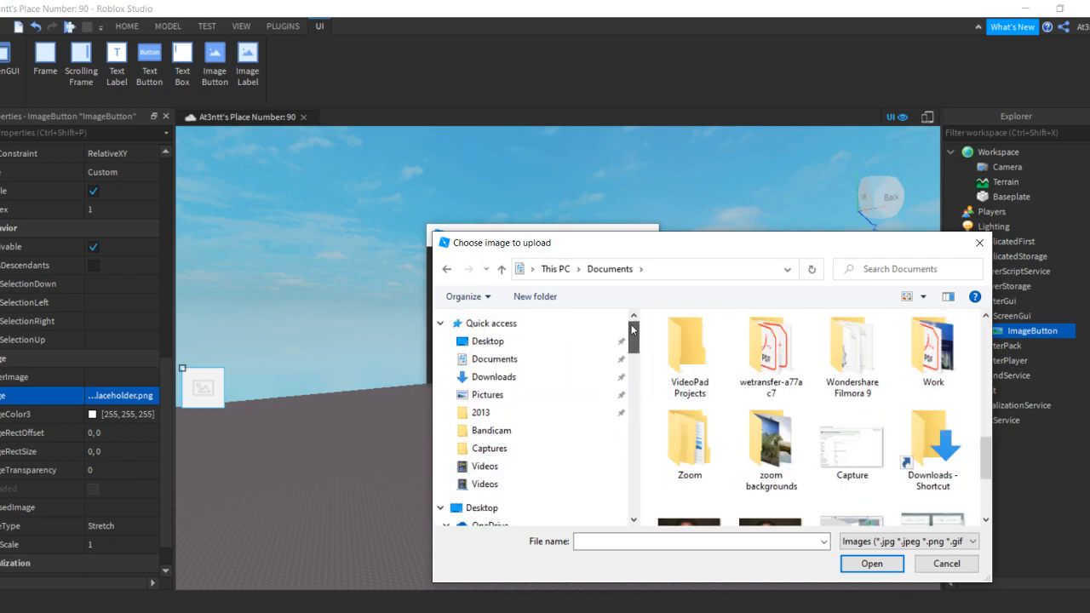
Pick 2984735 from Downloads and create the uploaded image for the ImageButton
left_click(507, 376)
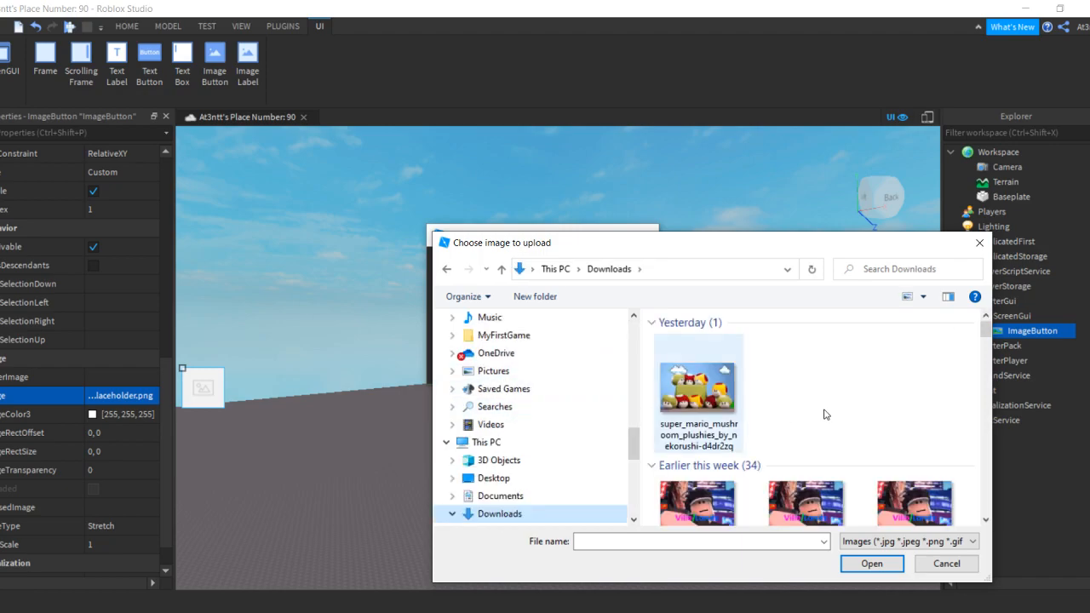
scroll(817, 384, "down", 6)
scroll(818, 421, "up", 5)
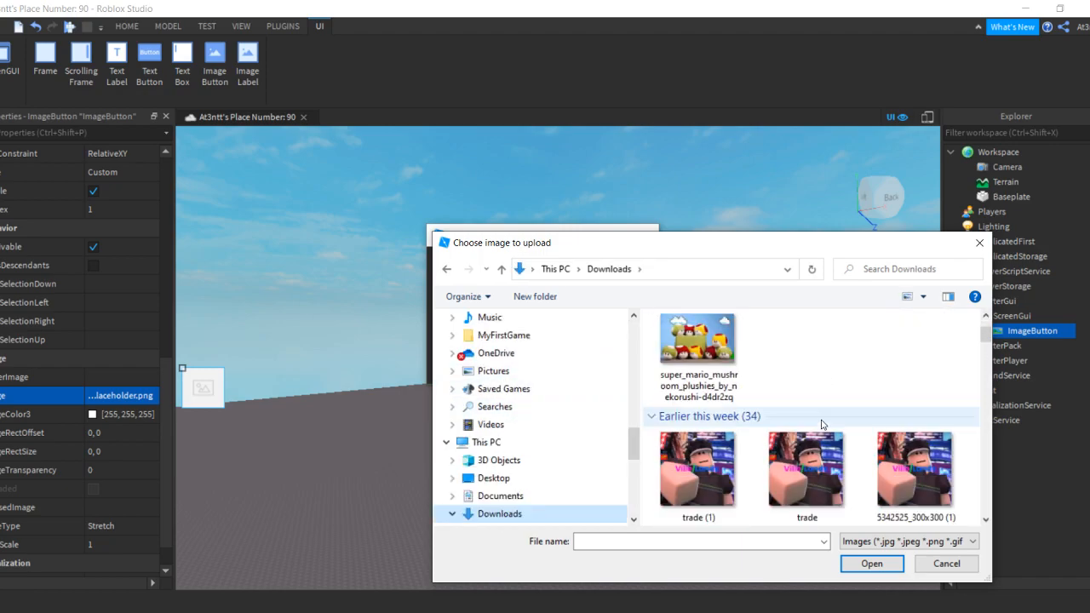
scroll(822, 424, "down", 3)
left_click(906, 397)
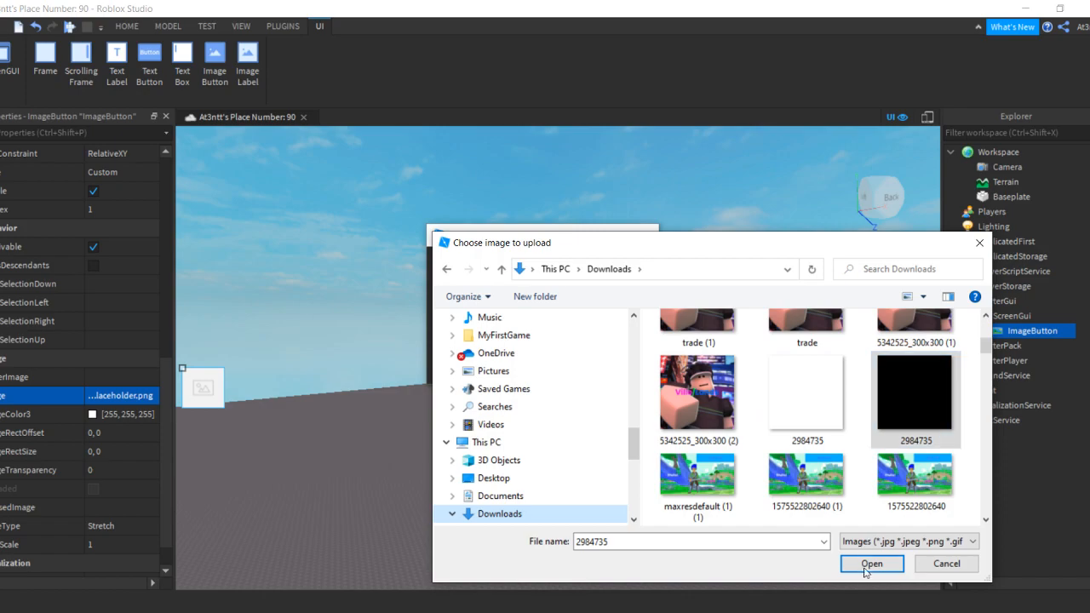
left_click(872, 564)
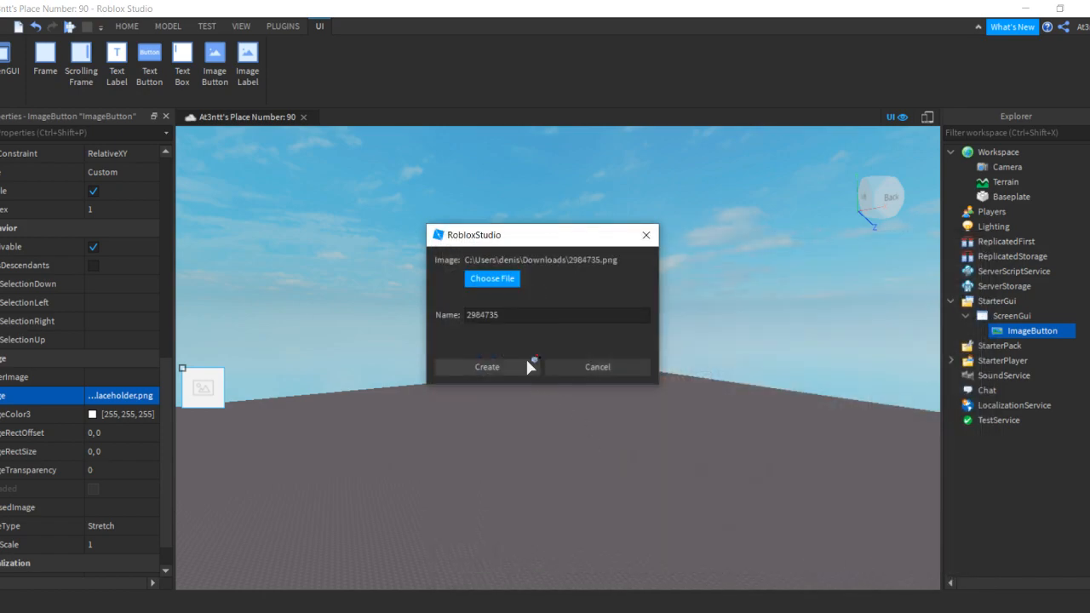
left_click(495, 359)
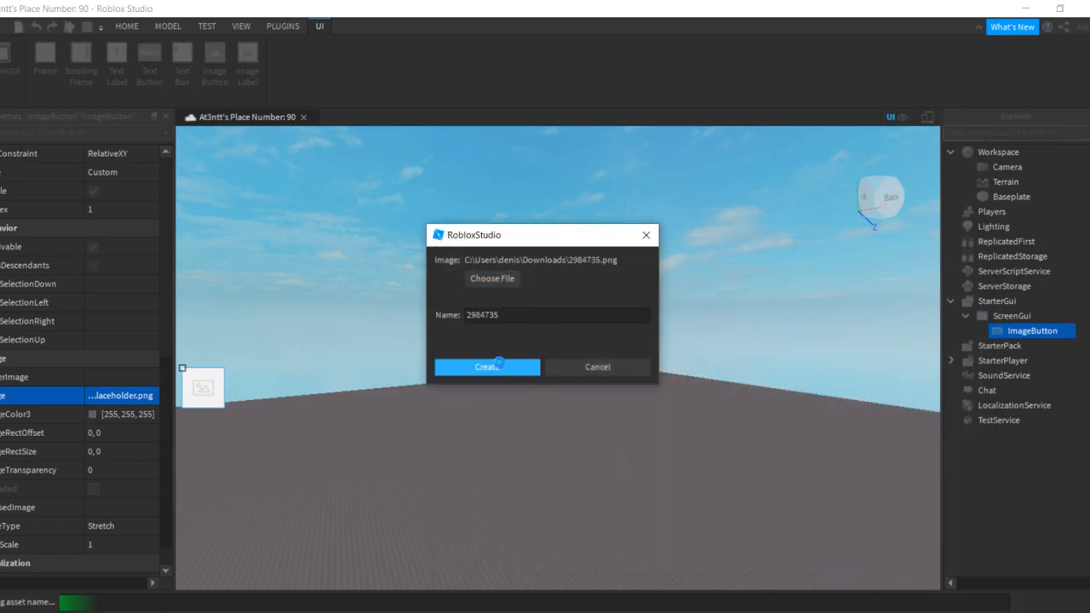
Insert a Frame into the ScreenGui
left_click(211, 388)
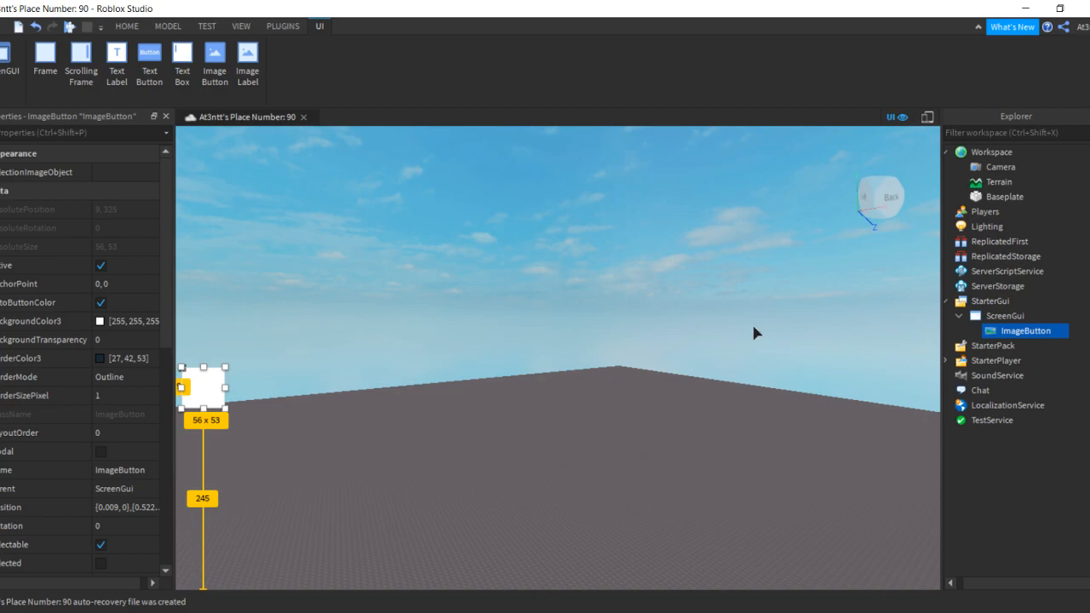
left_click(1003, 316)
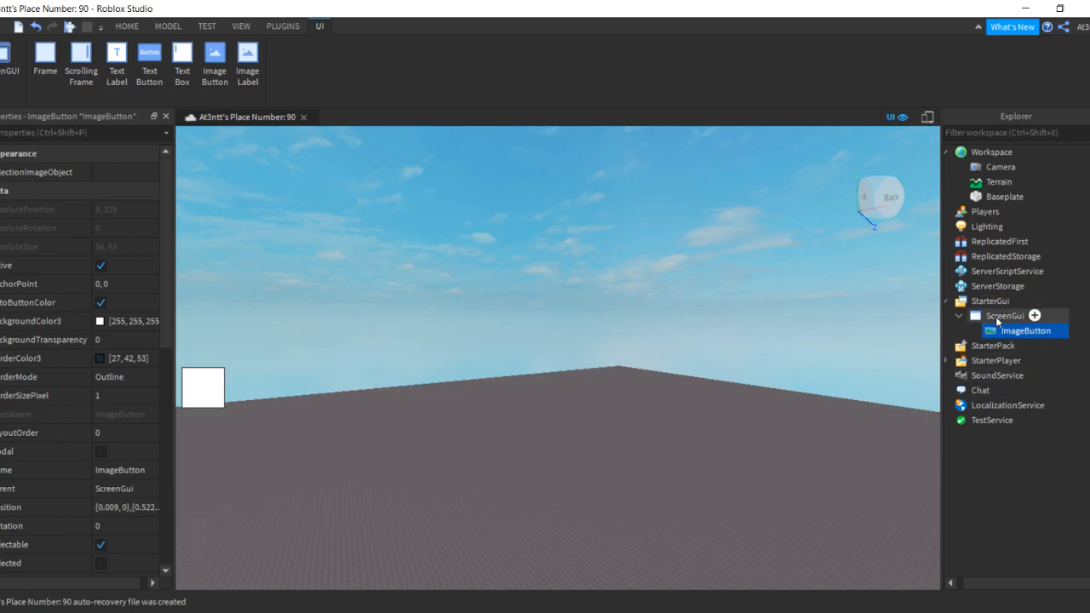
left_click(1041, 316)
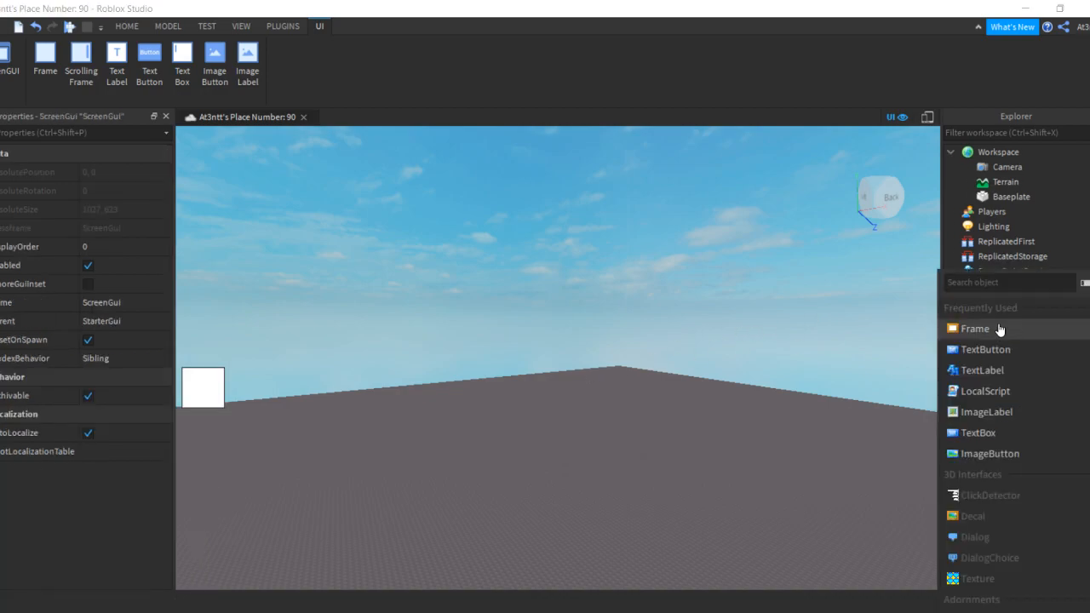
left_click(974, 332)
Move the Frame to the screen centre and resize it to 361 x 441
left_click_drag(193, 177, 605, 370)
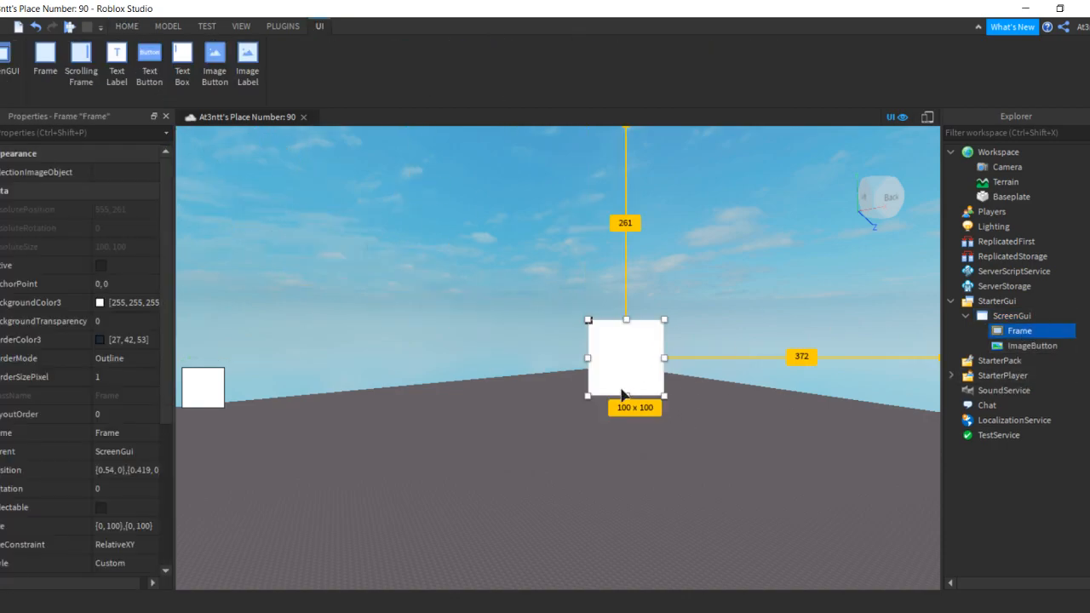
left_click_drag(664, 396, 730, 530)
left_click_drag(678, 437, 751, 338)
left_click_drag(622, 444, 616, 566)
left_click_drag(641, 419, 602, 408)
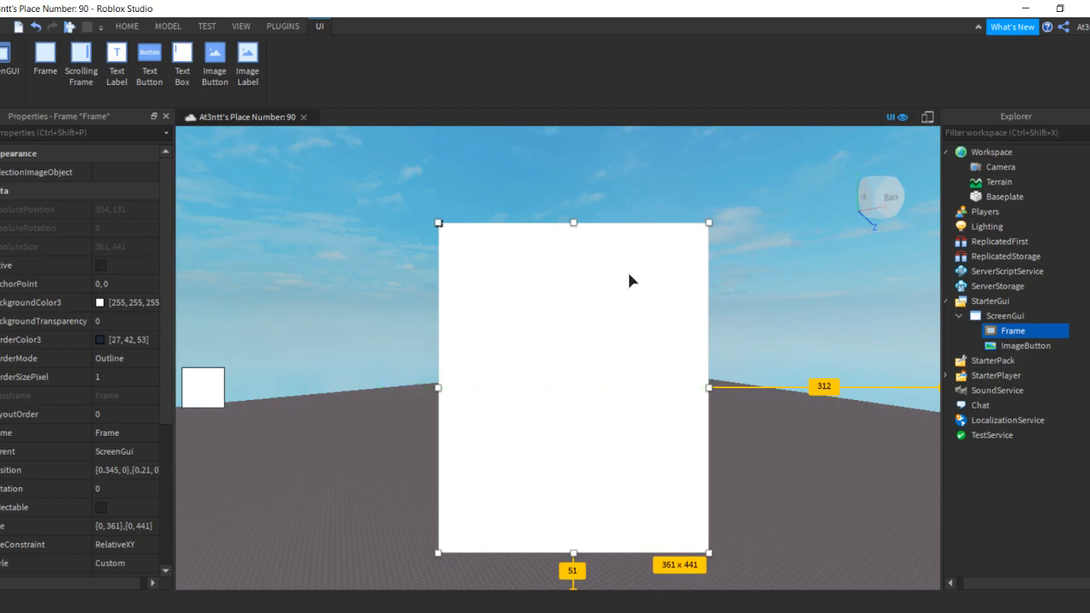
Add a TextLabel across the Frame's top and change its text to 'Shop'
left_click(1036, 330)
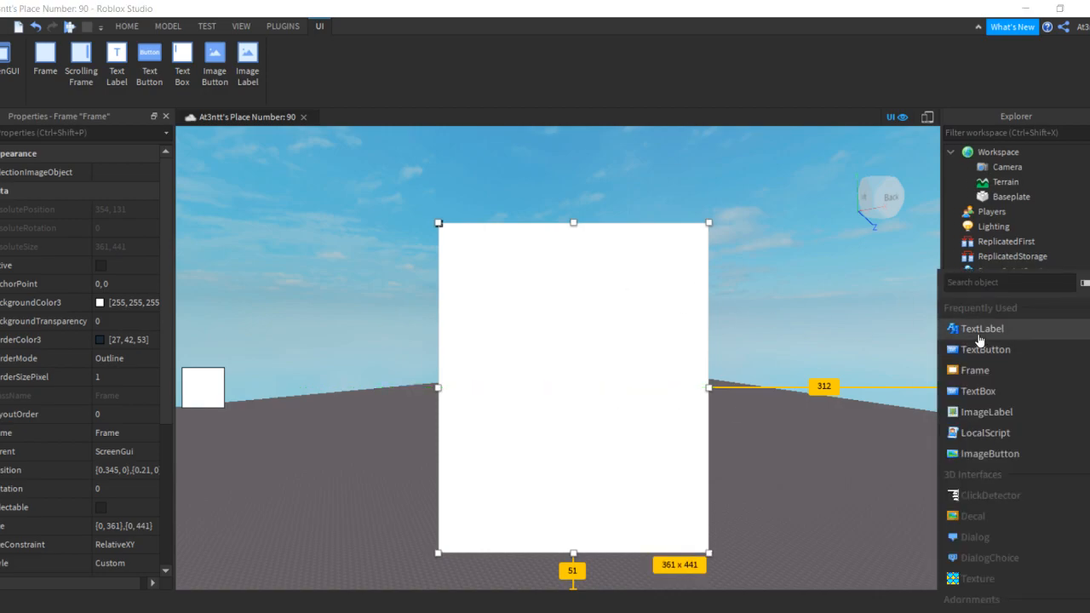
left_click(982, 329)
left_click_drag(590, 242, 704, 243)
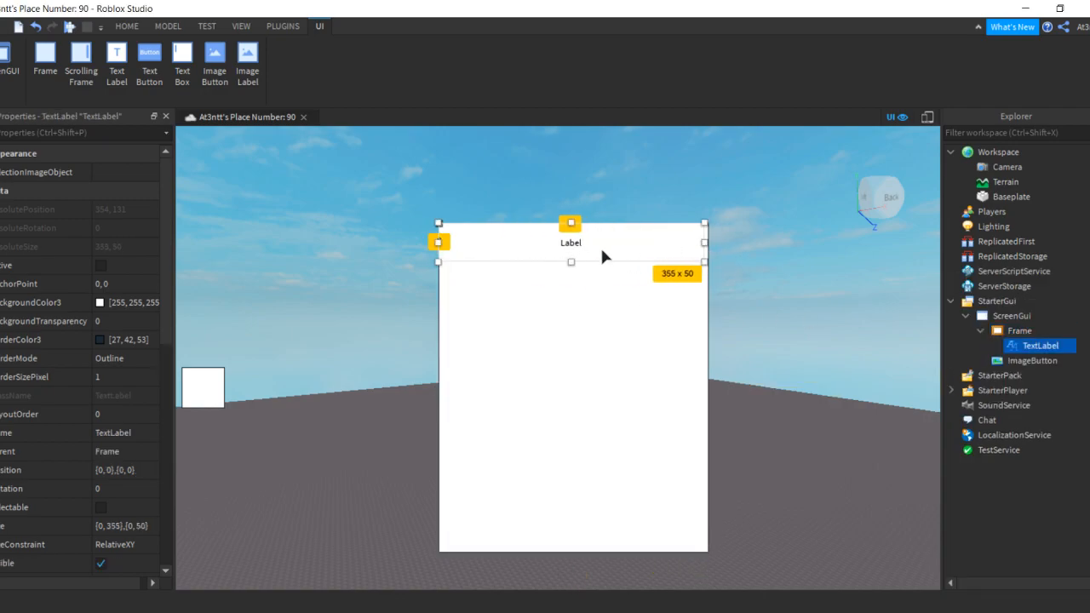
double_click(617, 247)
key("BackSpace")
type("Shop")
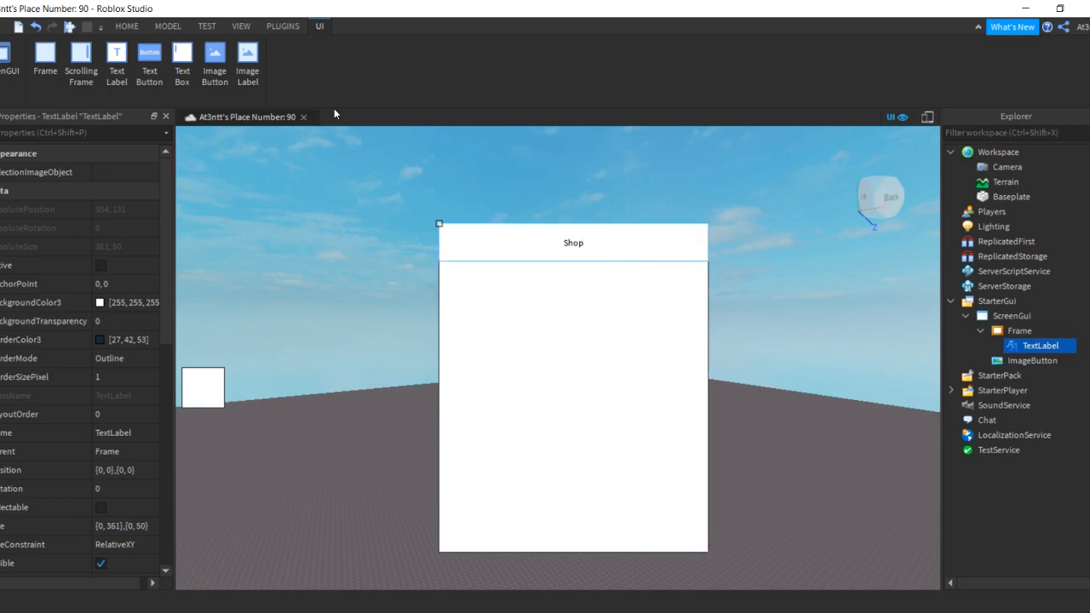
Turn on TextScaled for the Shop label and set its BackgroundTransparency to 26
scroll(90, 411, "down", 4)
scroll(91, 414, "down", 5)
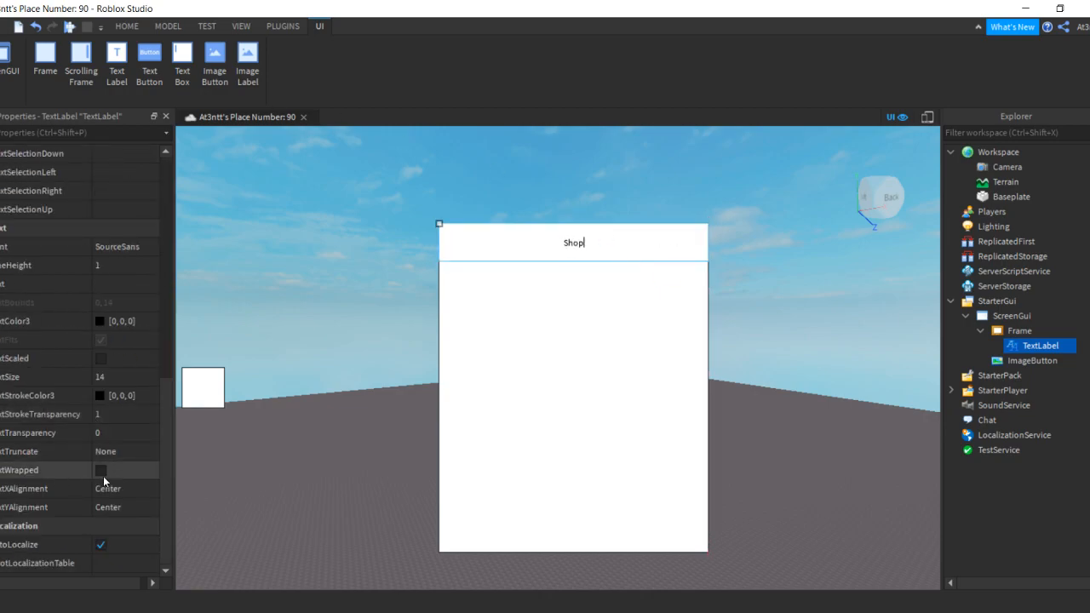
left_click(101, 362)
scroll(130, 367, "up", 1)
scroll(111, 312, "up", 7)
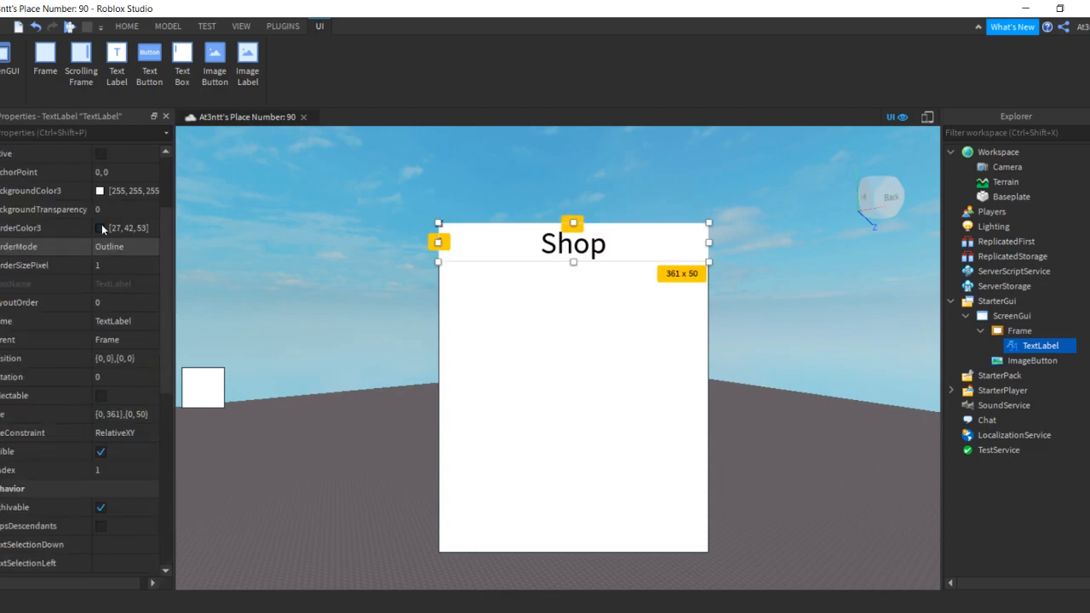
left_click(98, 321)
type("26")
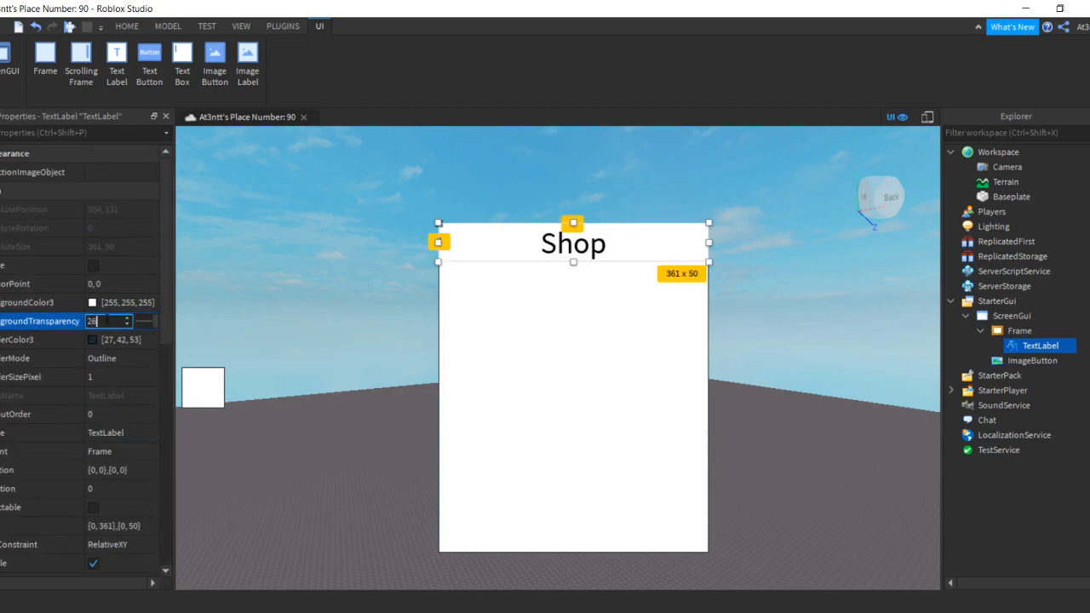
left_click(343, 313)
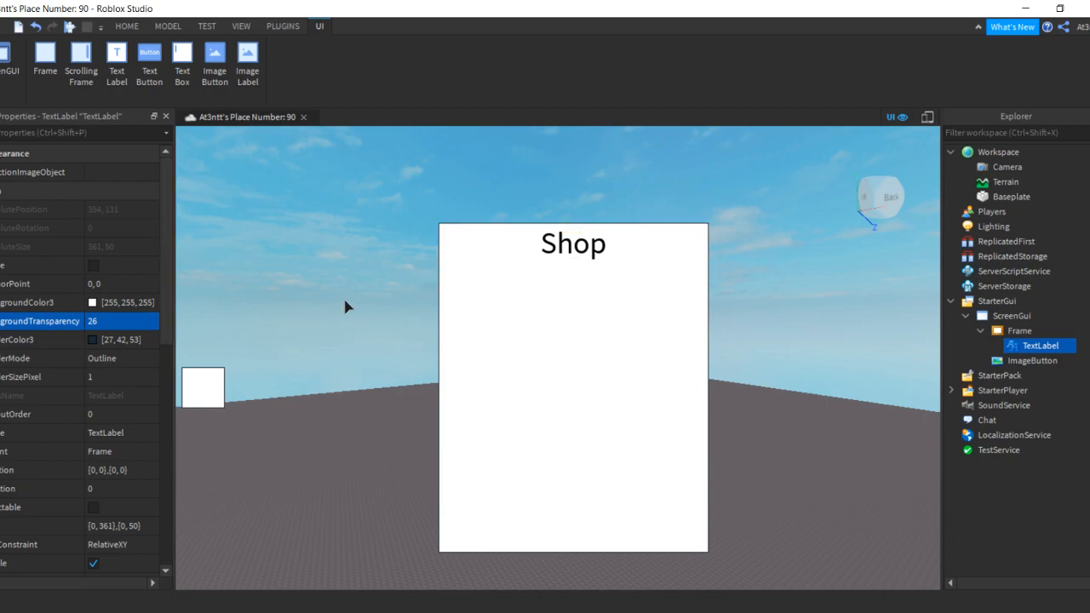
left_click(1020, 331)
Insert a ScrollingFrame into the Frame and resize it to fill the Frame (361 x 441)
left_click(1034, 345)
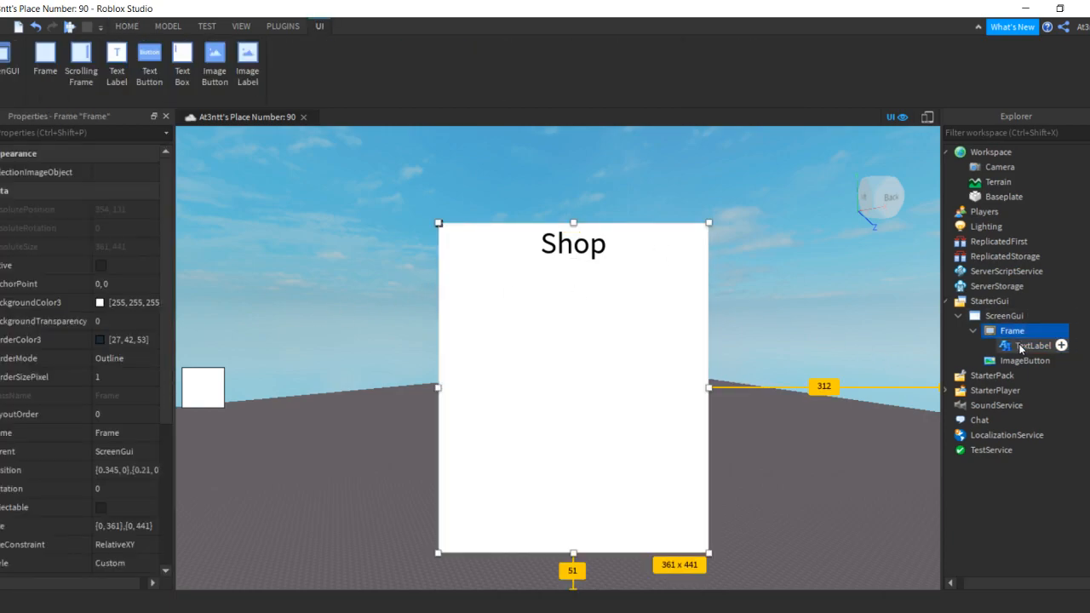
left_click(1013, 317)
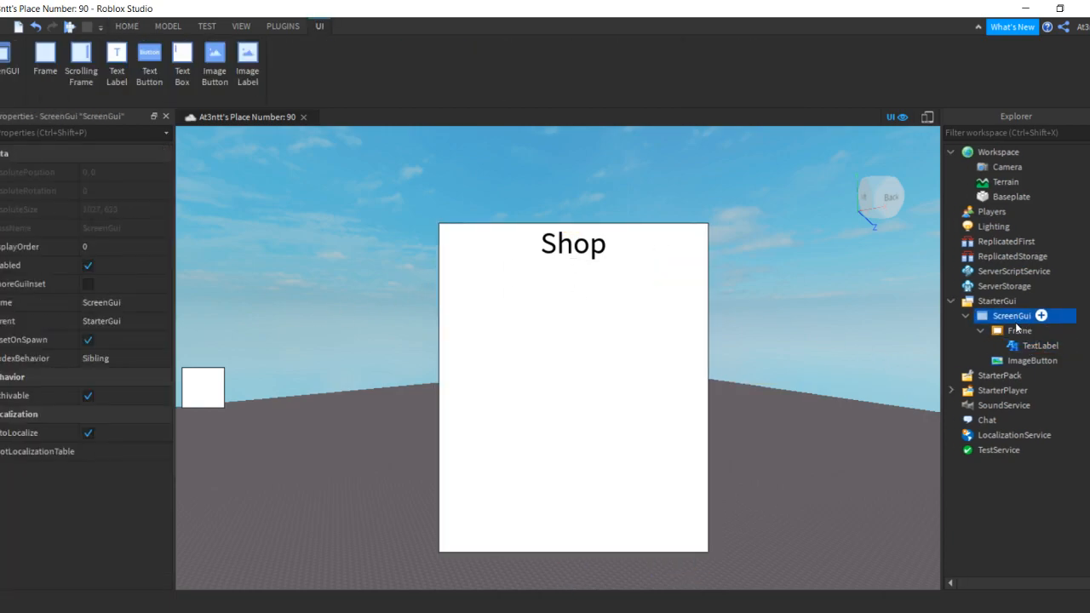
left_click(1019, 331)
left_click(1041, 331)
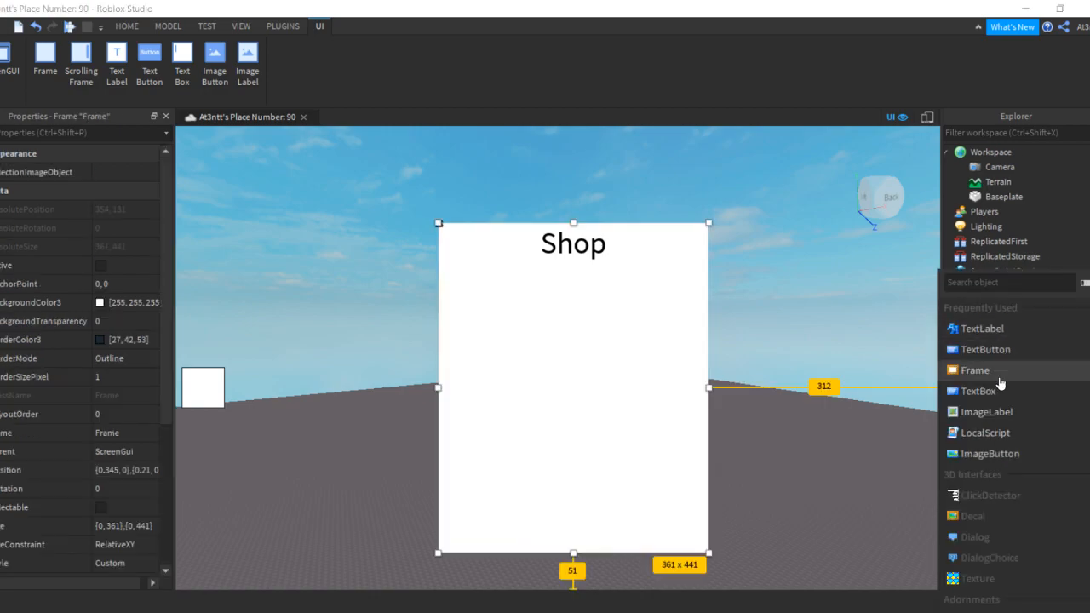
type("sc")
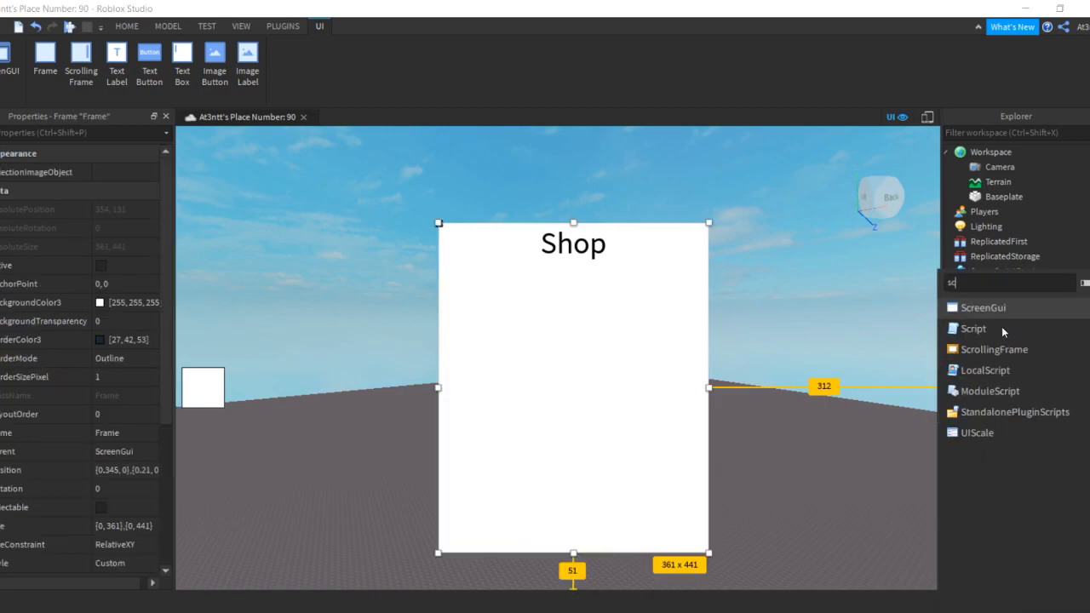
left_click(980, 350)
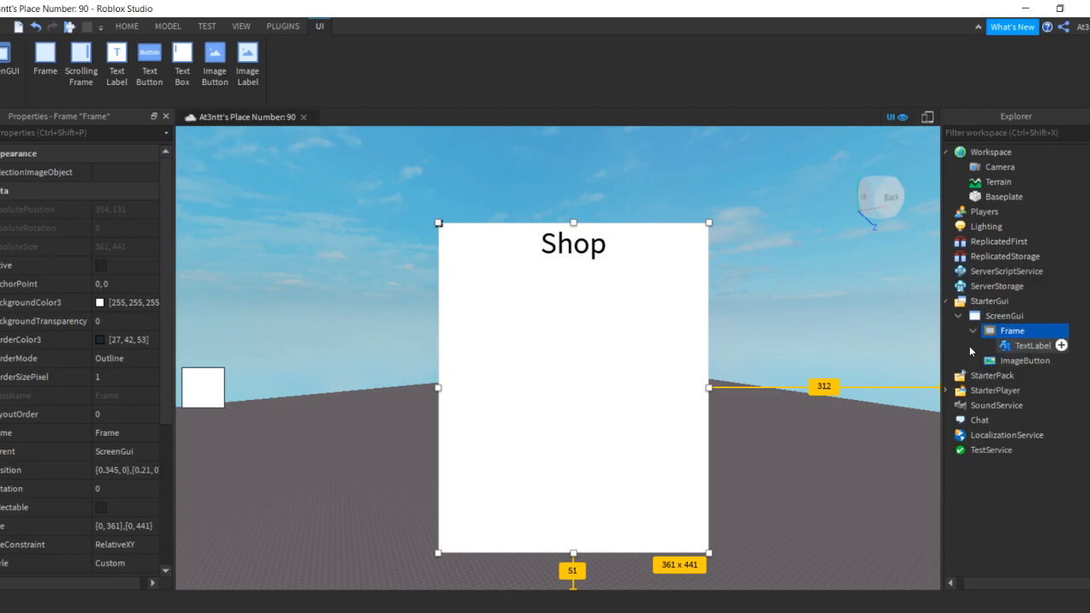
left_click(508, 286)
left_click_drag(515, 300, 709, 554)
Set the ScrollingFrame's BackgroundTransparency to 2345
left_click(128, 321)
type("2345")
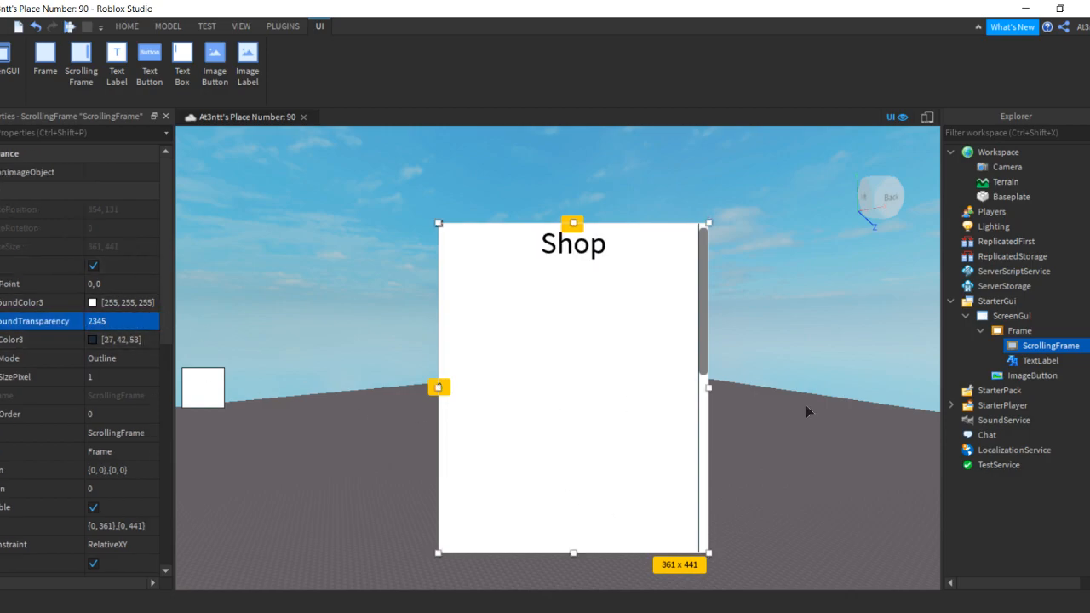
left_click(802, 404)
left_click(1028, 345)
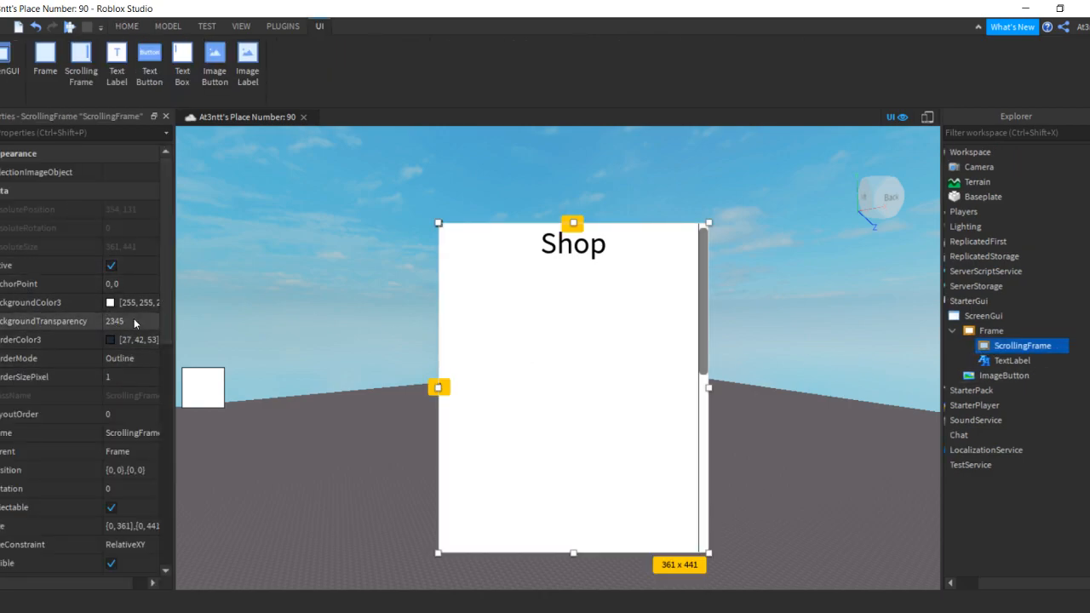
scroll(115, 371, "down", 8)
Set the ScrollingFrame's ScrollBarImageColor3 to pure red
left_click(118, 375)
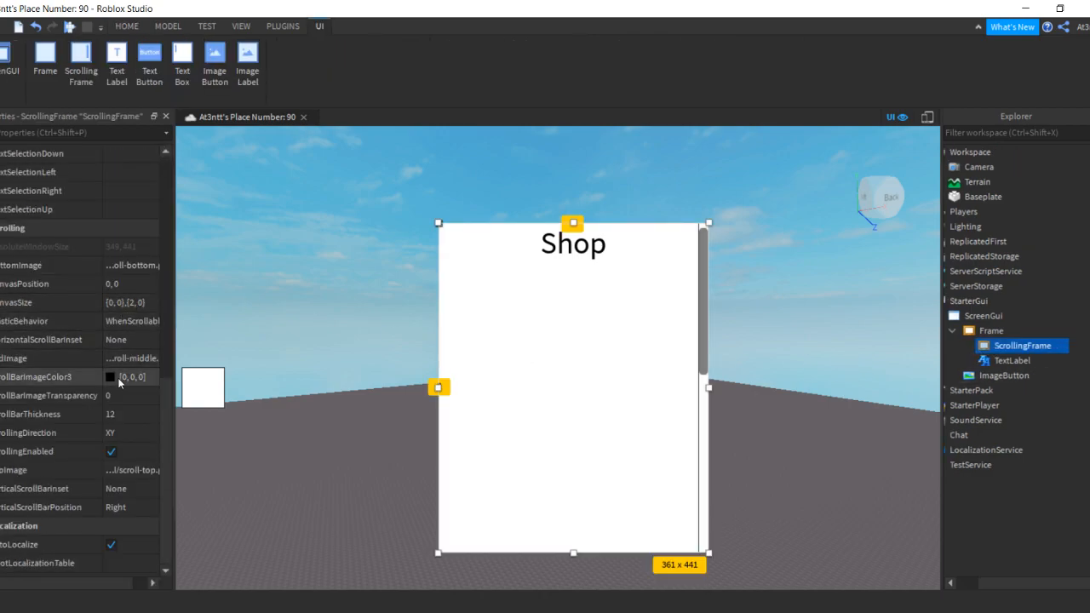
left_click(118, 377)
left_click_drag(659, 305, 714, 178)
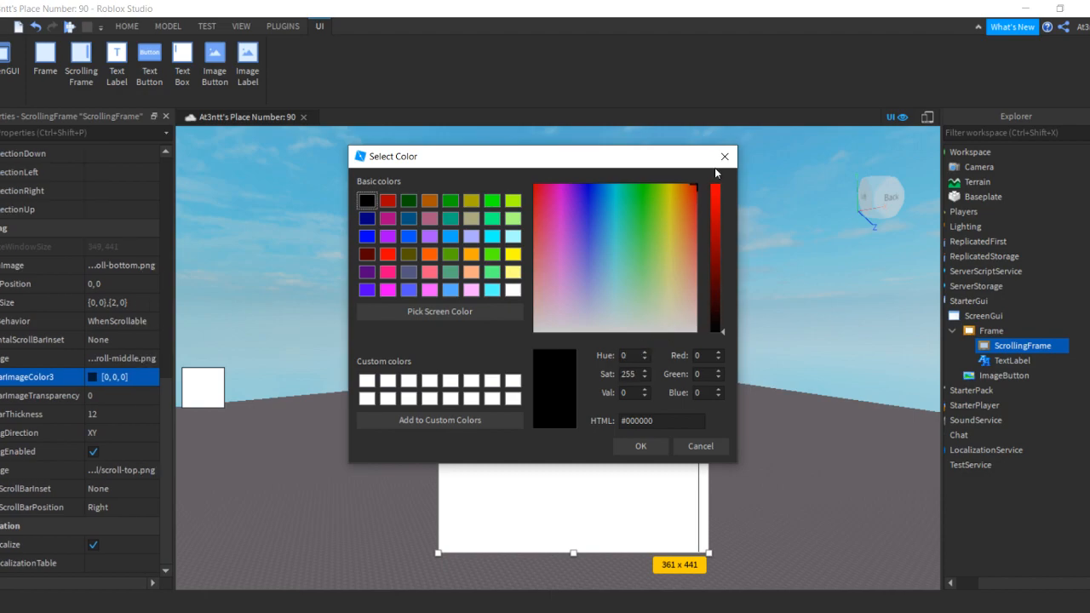
left_click_drag(714, 224, 714, 180)
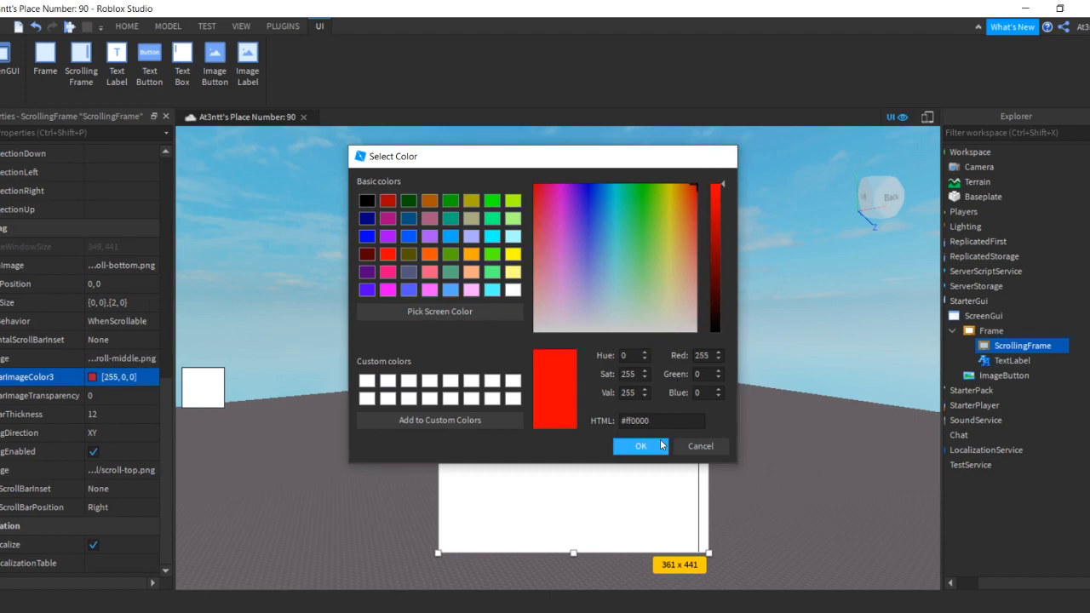
left_click(640, 445)
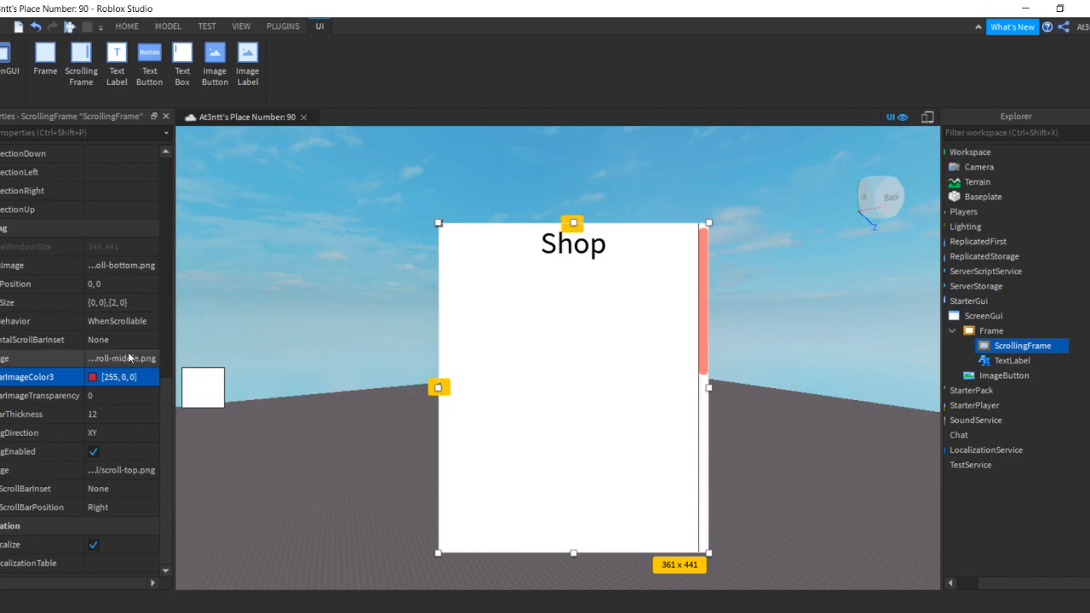
Change the scrollbar colour to yellow [255, 213, 0]
scroll(128, 340, "up", 10)
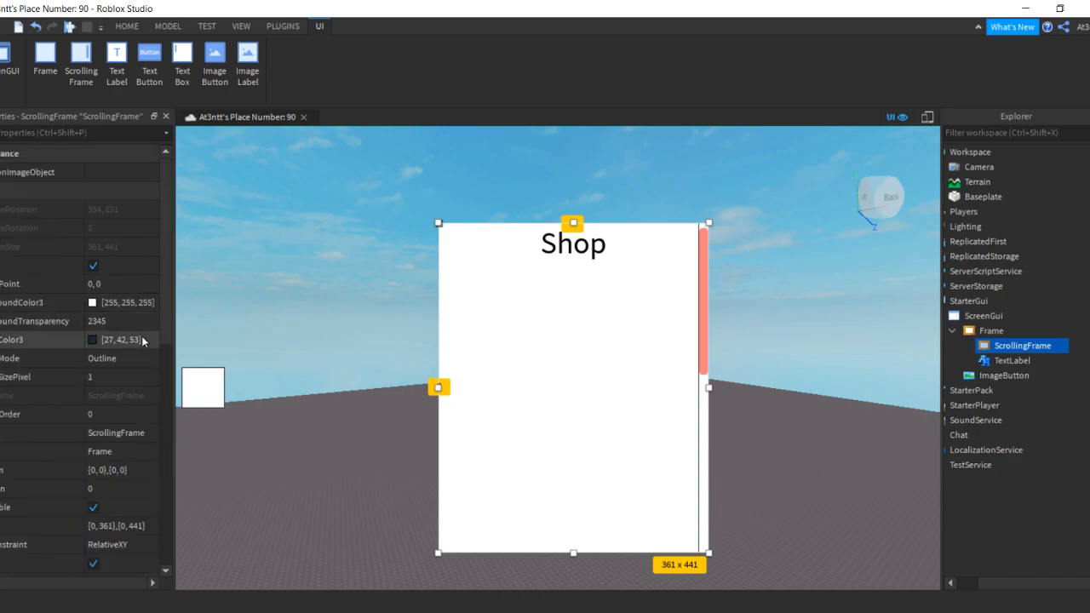
scroll(145, 342, "down", 10)
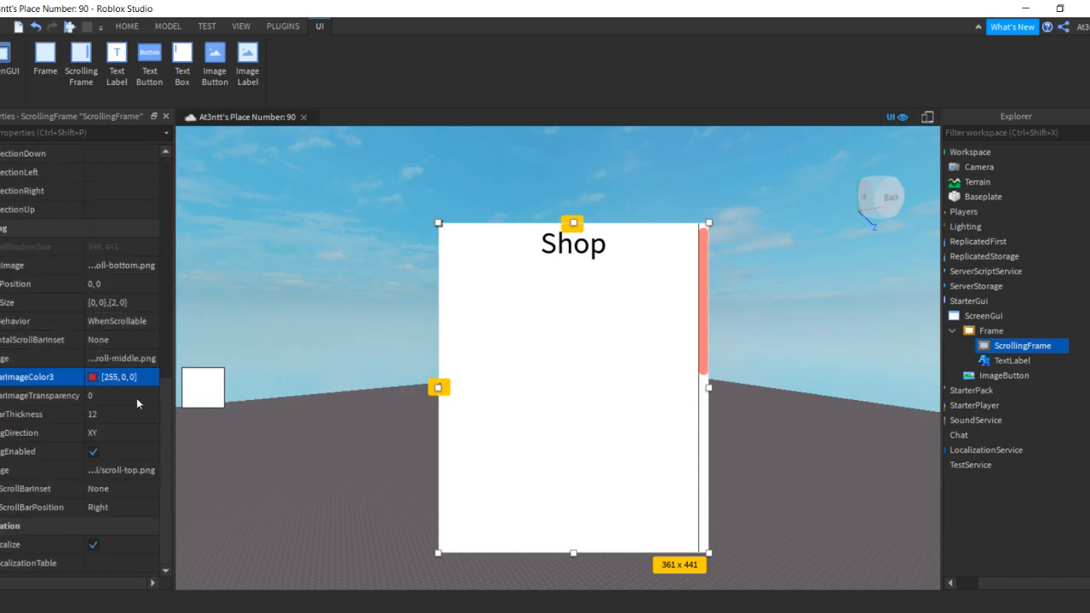
left_click(94, 377)
left_click_drag(678, 310, 673, 184)
left_click(640, 446)
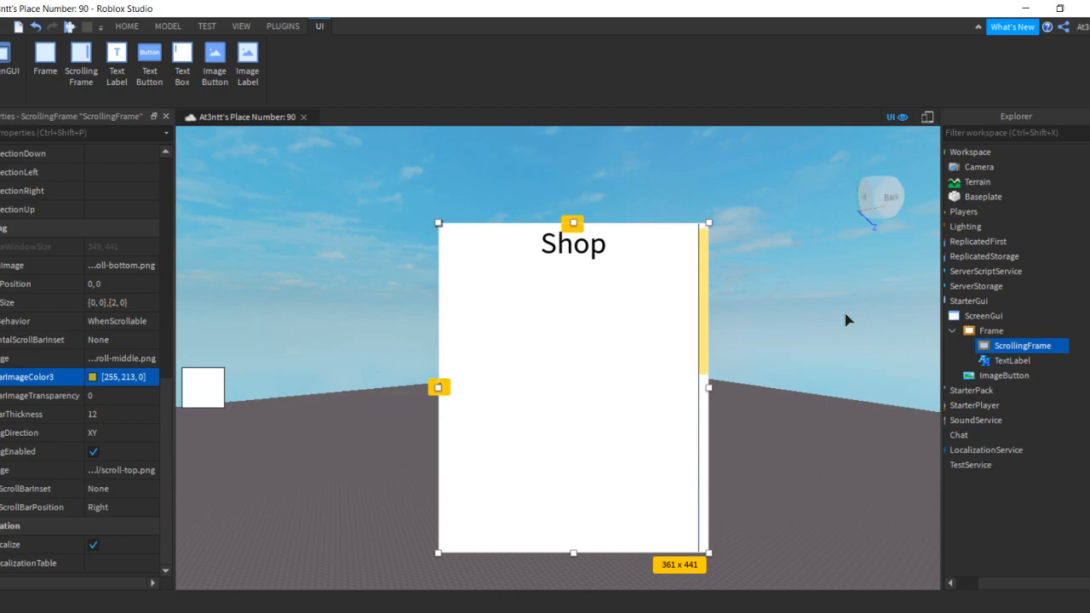
left_click(847, 318)
Add a TextButton reading 'x' to the Frame and shrink it into the top-left corner
left_click(1022, 346)
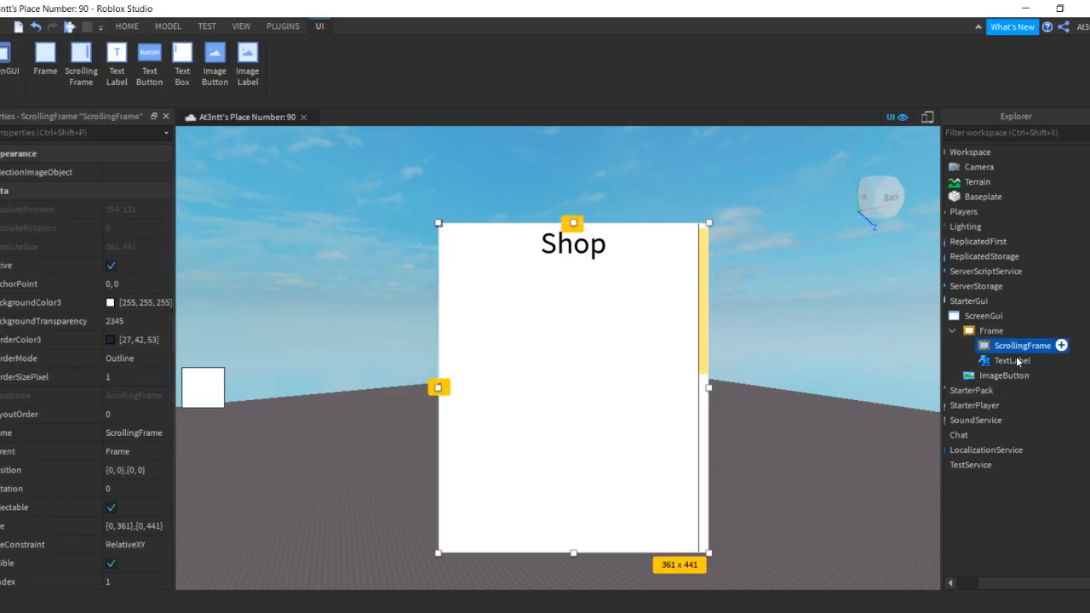
left_click(1012, 360)
left_click(1013, 331)
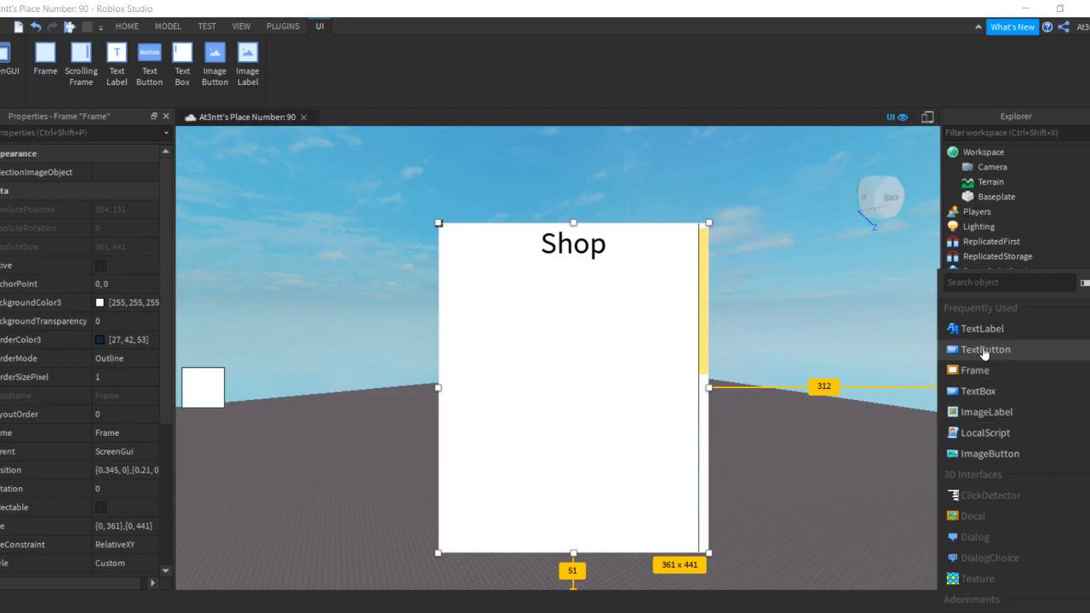
left_click(983, 350)
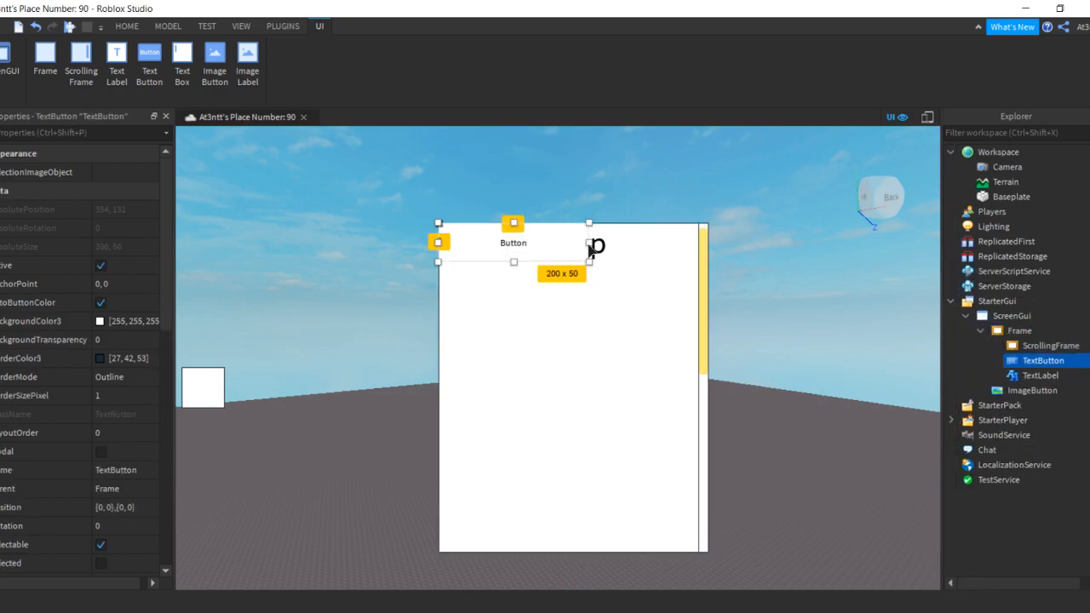
left_click_drag(589, 245, 516, 255)
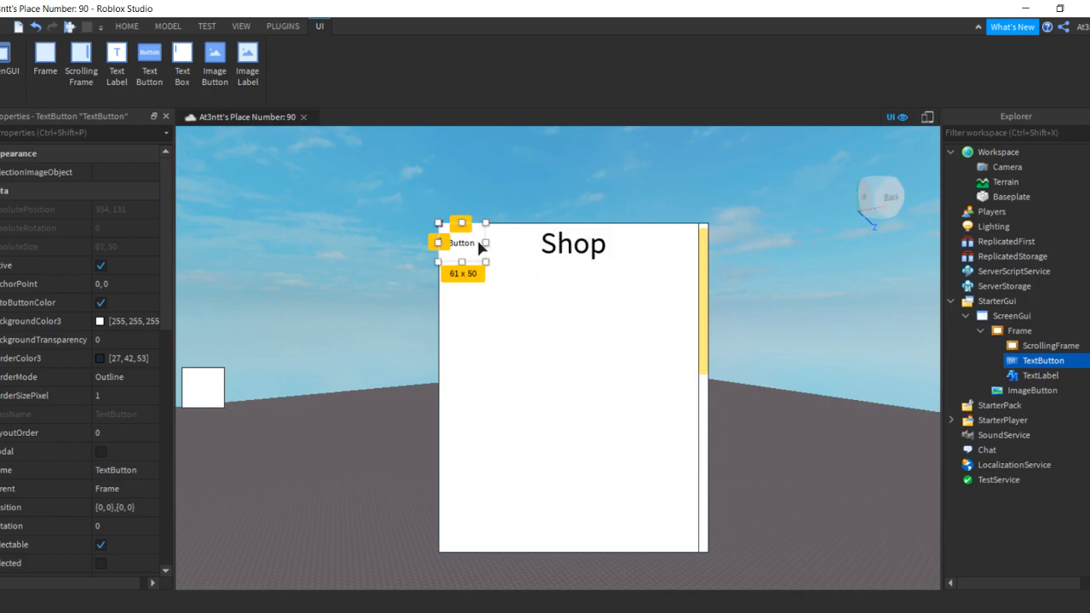
double_click(479, 240)
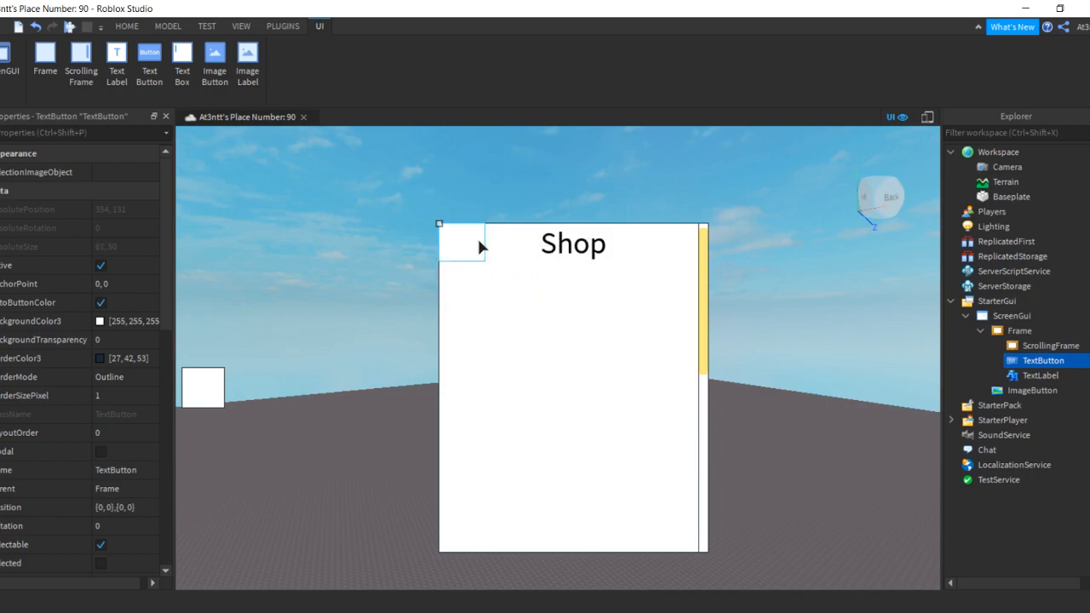
type("x")
left_click(502, 257)
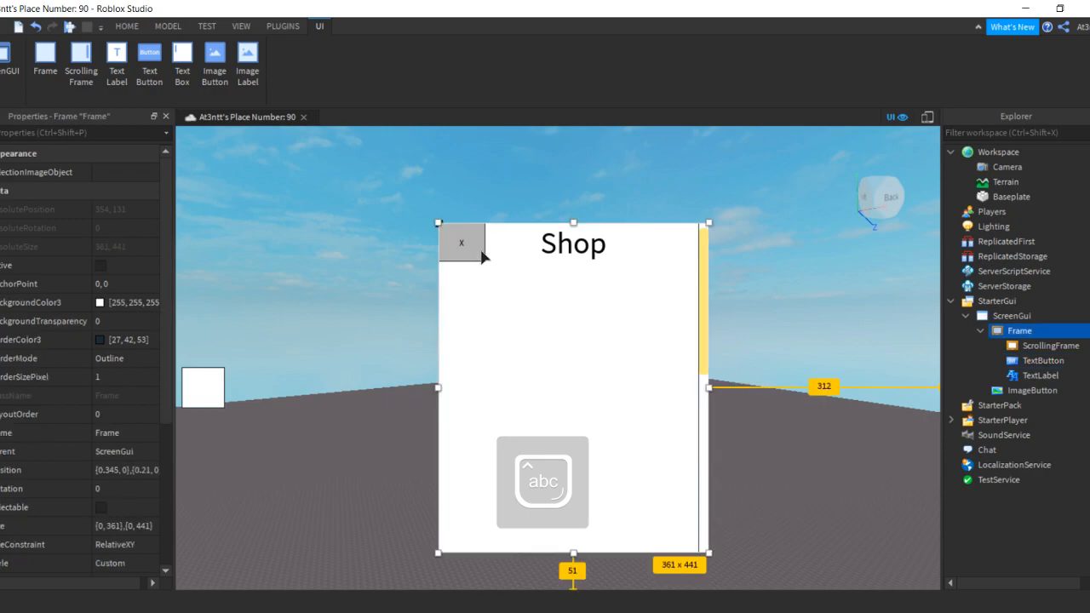
left_click(482, 257)
left_click_drag(483, 260, 473, 257)
Give the X button a red (255,0,0) background and scaled text
scroll(112, 396, "down", 8)
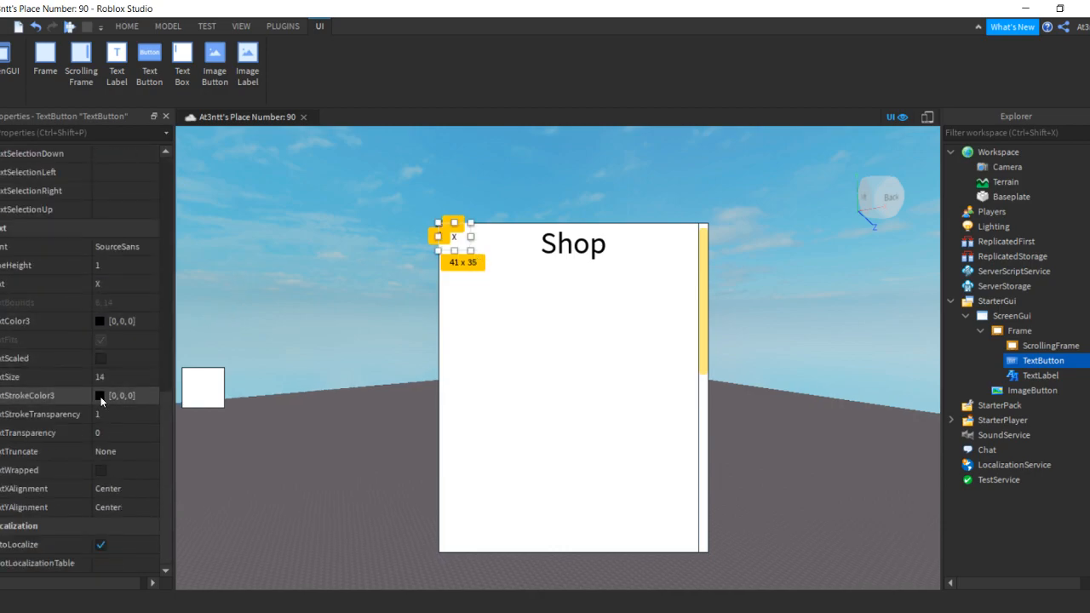
scroll(97, 321, "up", 10)
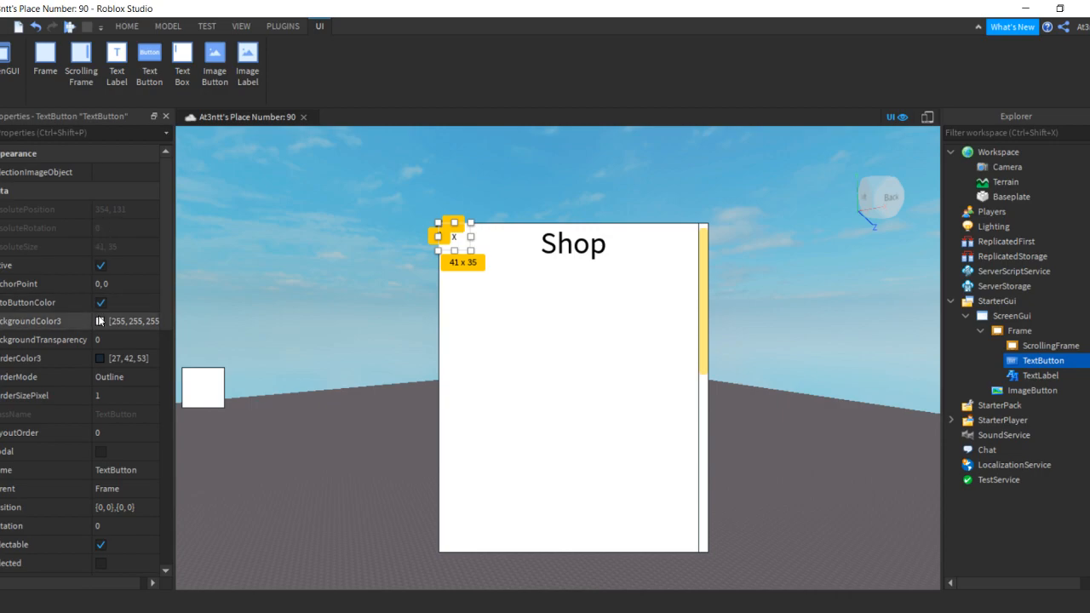
left_click(100, 321)
left_click_drag(674, 197, 734, 105)
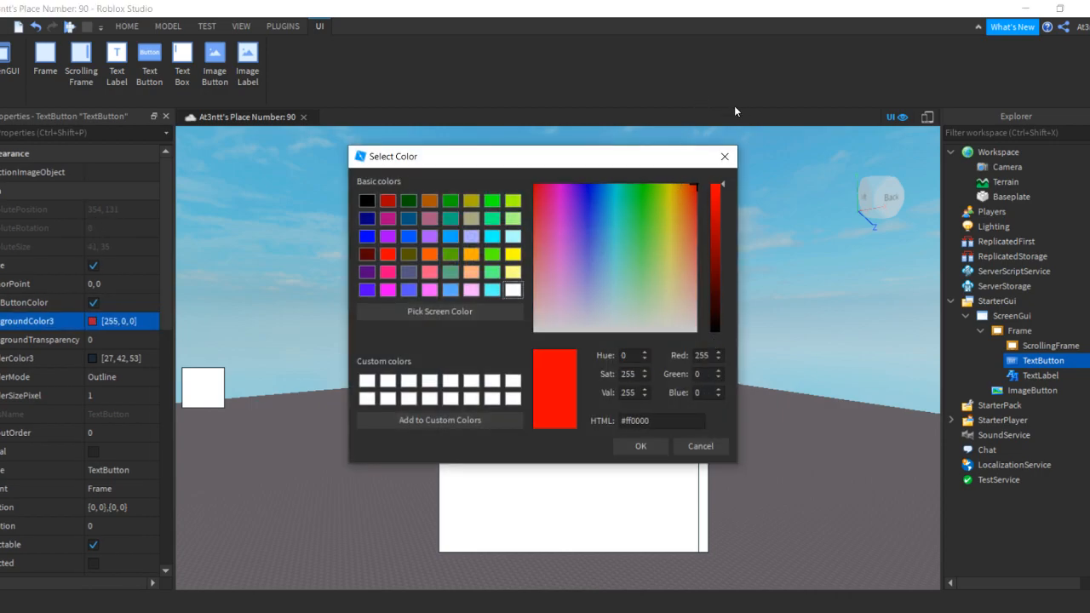
left_click(655, 445)
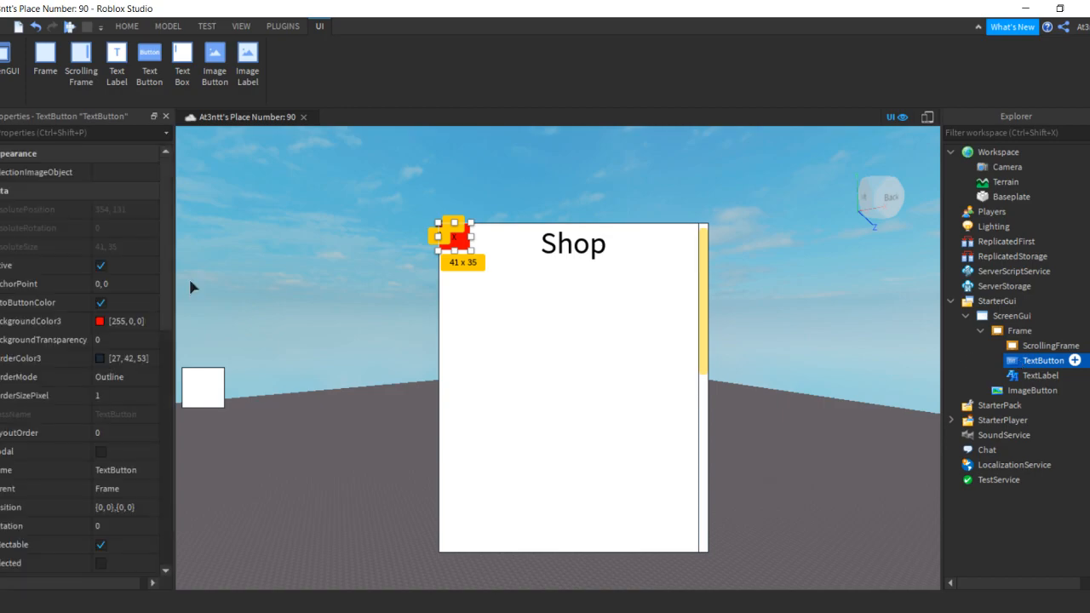
scroll(102, 401, "down", 10)
left_click(100, 359)
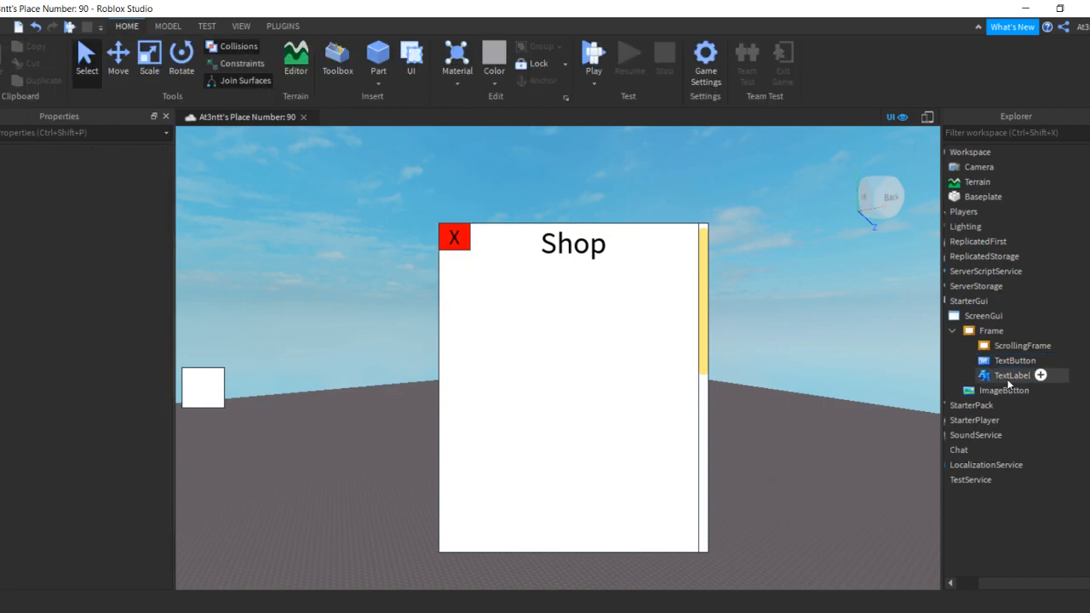
left_click(990, 331)
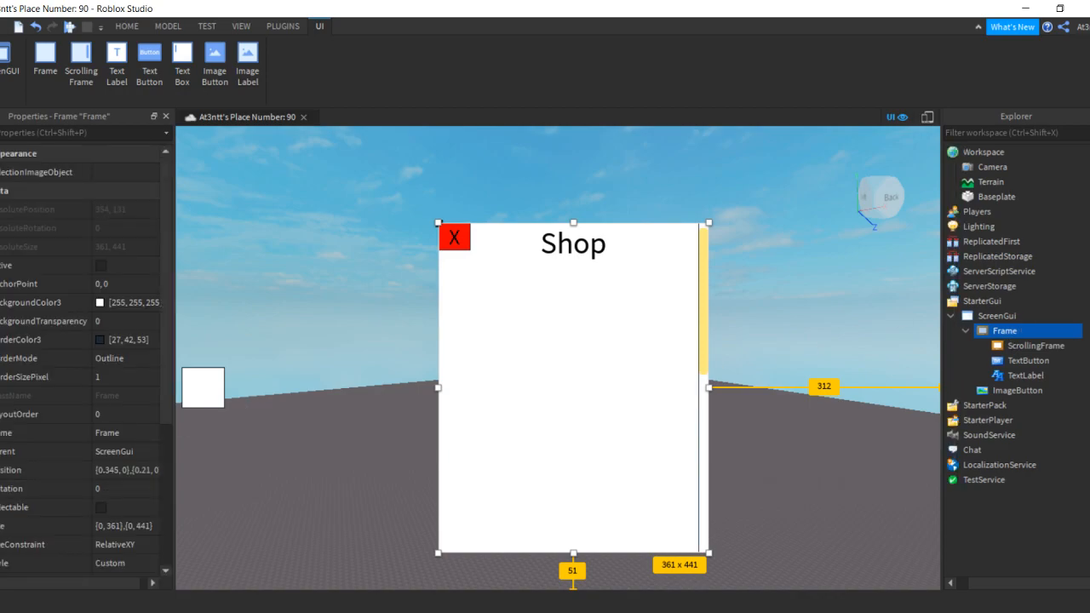
Untick the Frame's Visible property so the Shop frame starts hidden
left_click(100, 358)
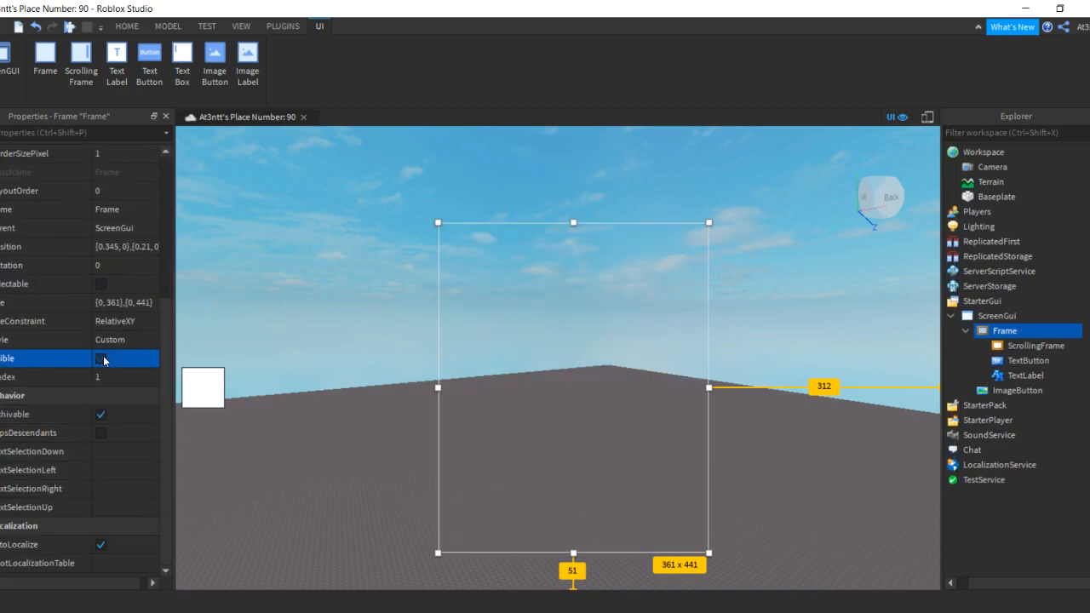
left_click(94, 360)
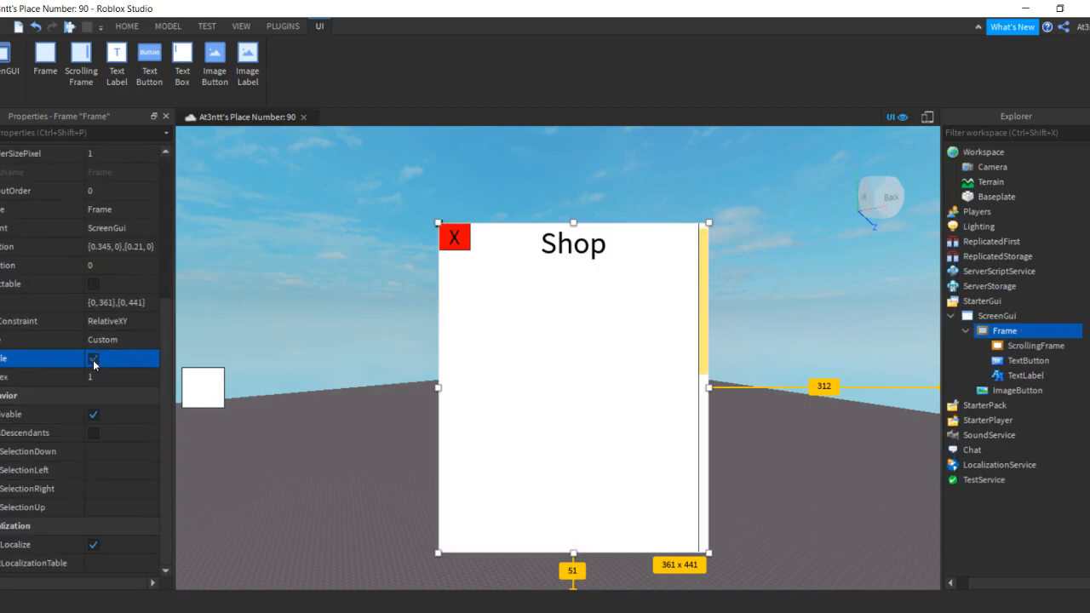
left_click(93, 361)
left_click(94, 360)
left_click(94, 360)
left_click(95, 360)
left_click(94, 360)
left_click(707, 215)
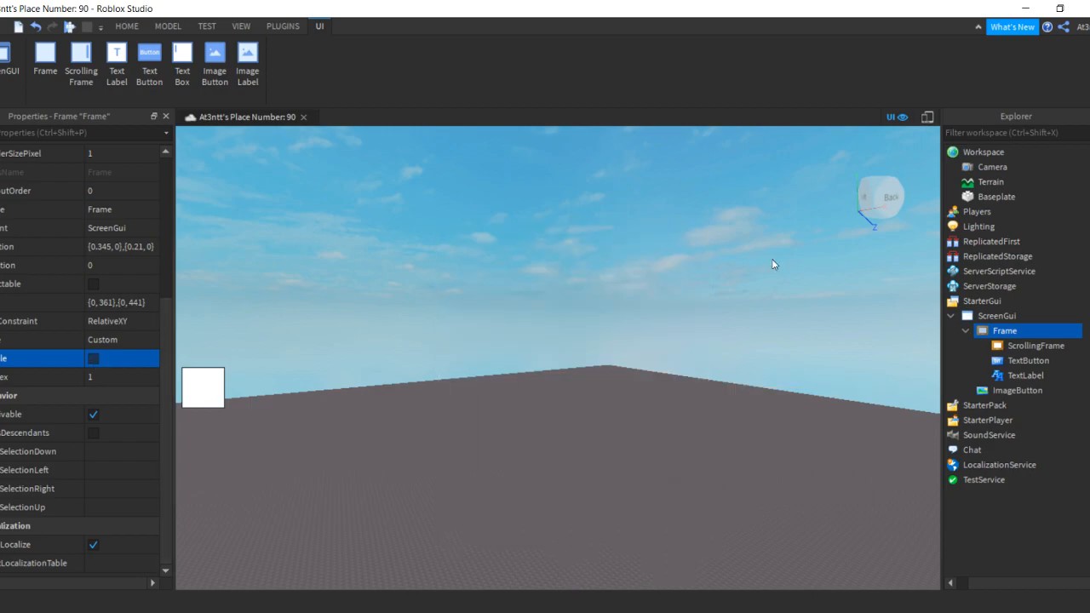
Rename the ImageButton in Explorer, typing 'Open' as the start of its new name
left_click(1013, 390)
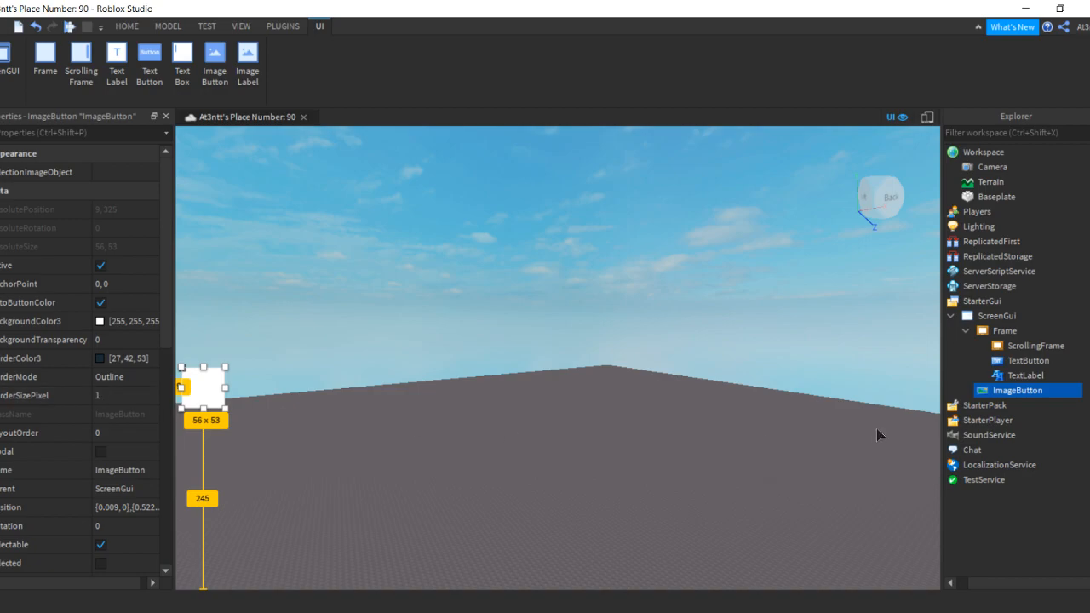
left_click(1054, 390)
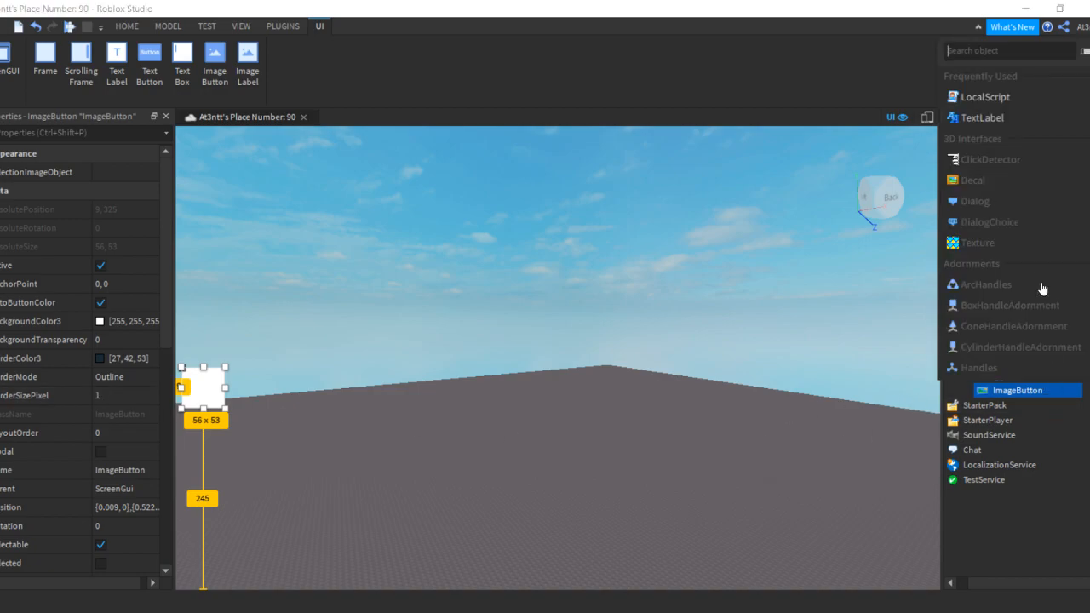
left_click(1005, 500)
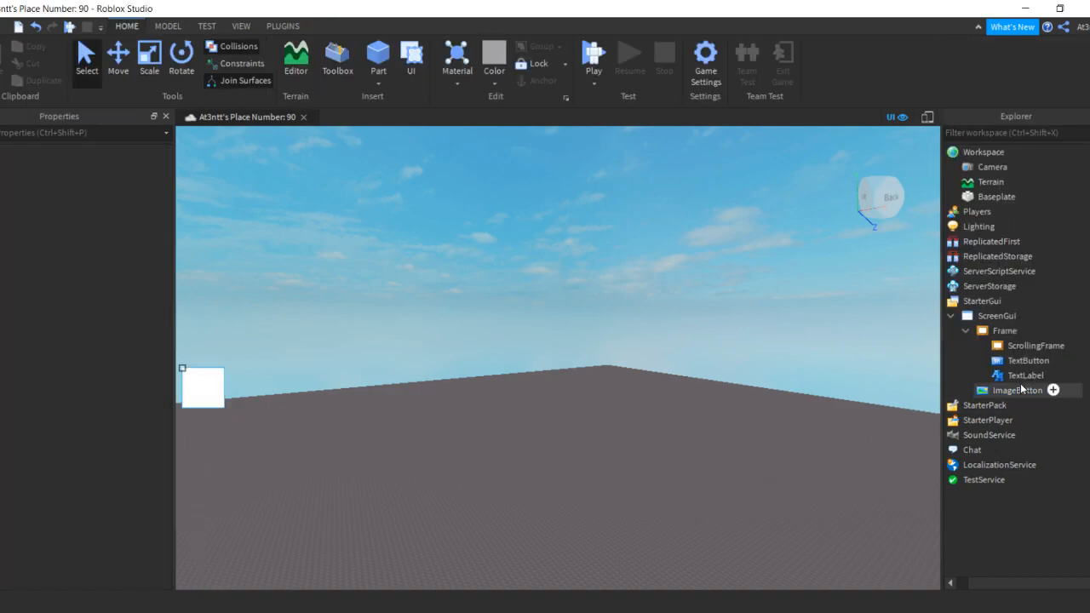
right_click(1022, 393)
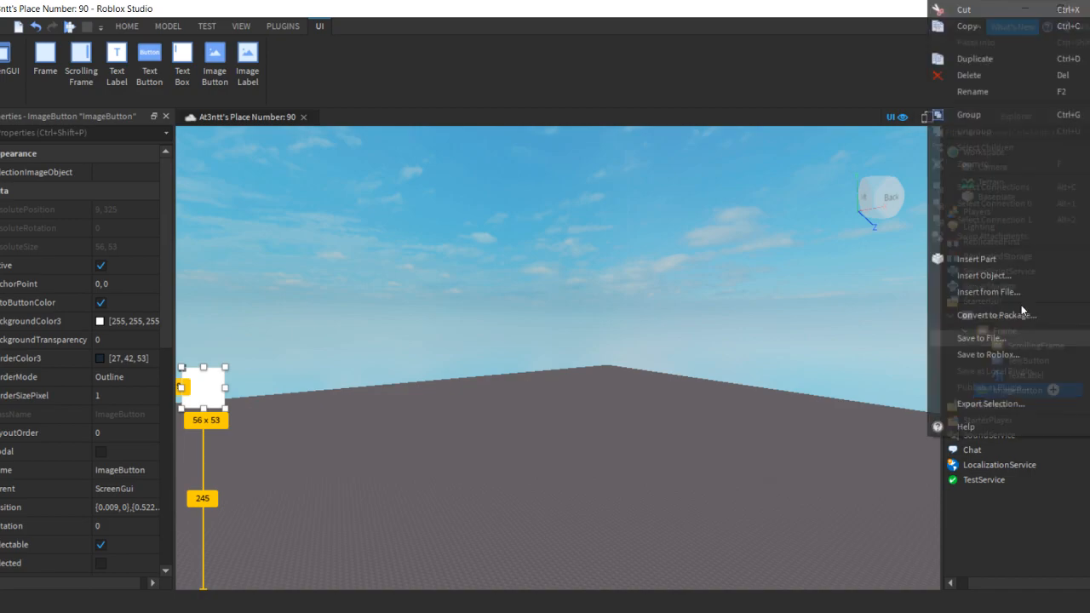
left_click(982, 96)
type("Ope")
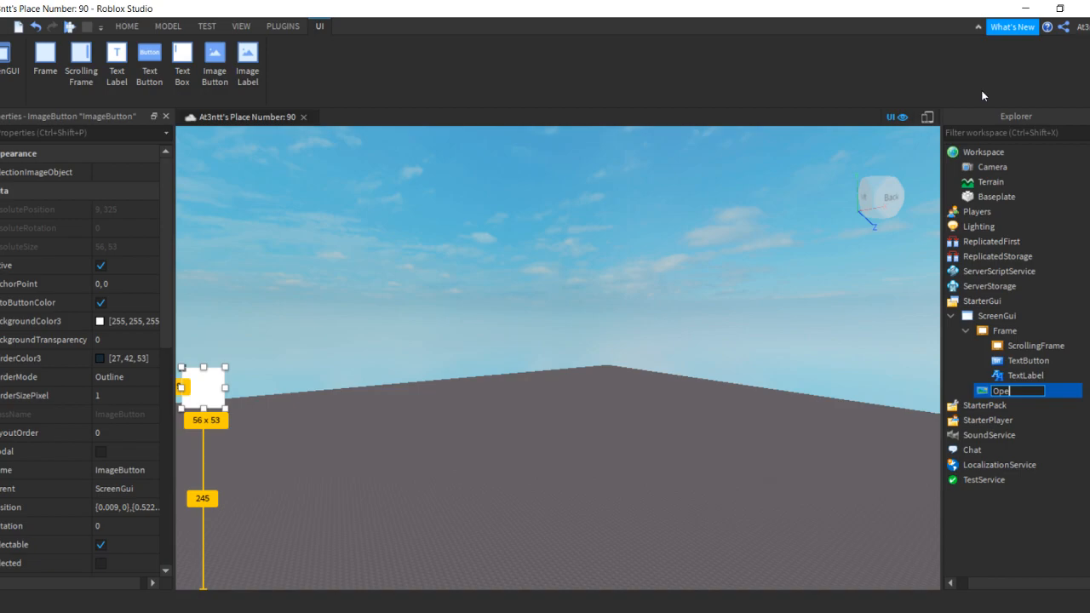
type("n/Shop")
Finish naming the button 'Open/Shop' and insert a LocalScript into it, selecting its placeholder line
key("Return")
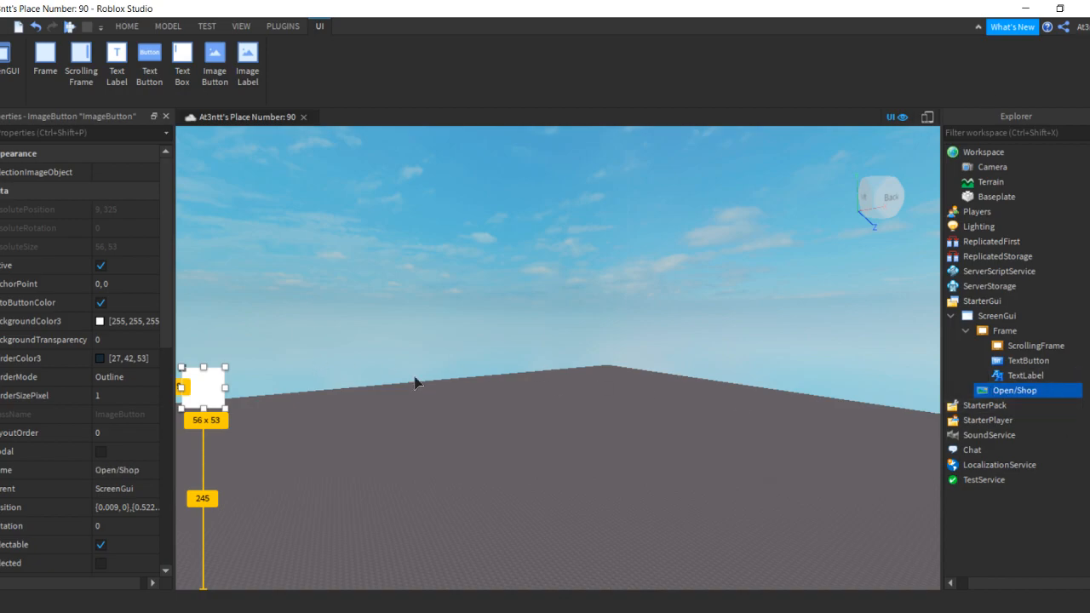
left_click(1043, 391)
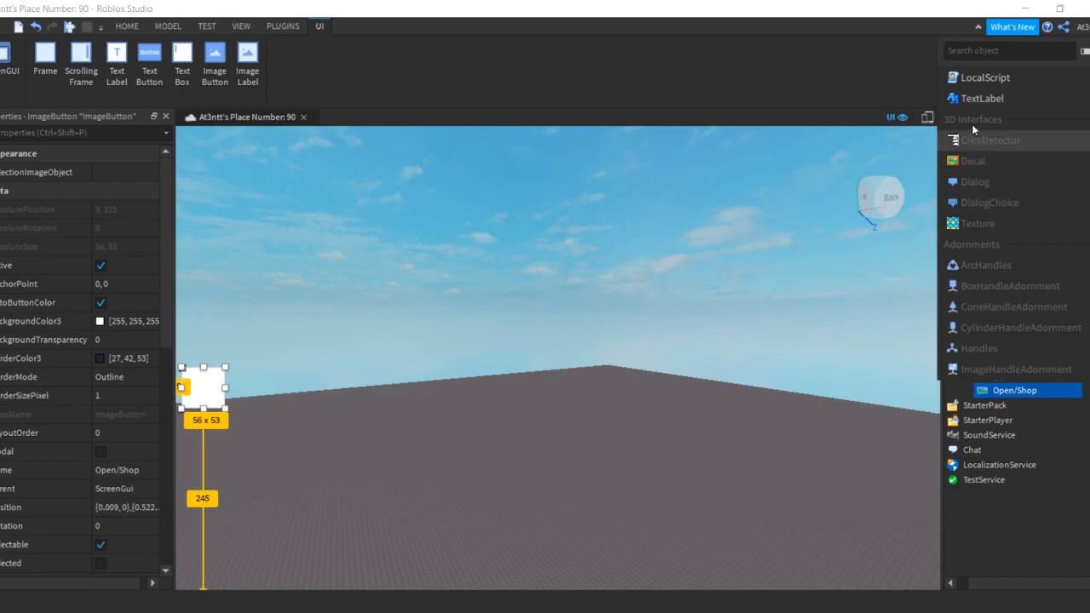
left_click(986, 97)
key("ctrl+a")
Replace the placeholder with 'script.Parent.MouseButton1Down:Connect(function()' as the script's first line
key("BackSpace")
type("sc")
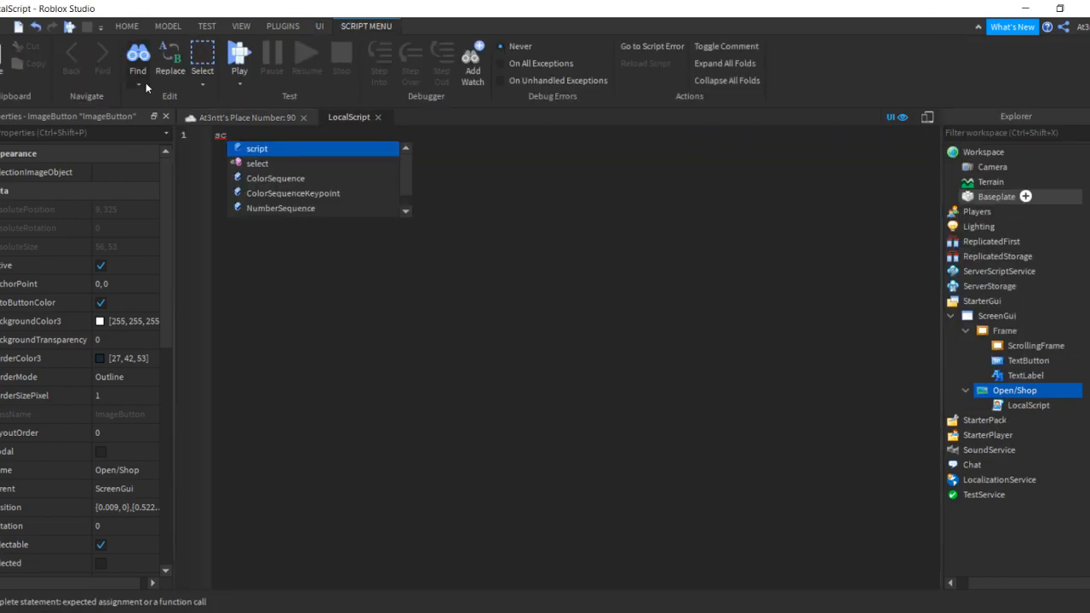
type("ript.Parent")
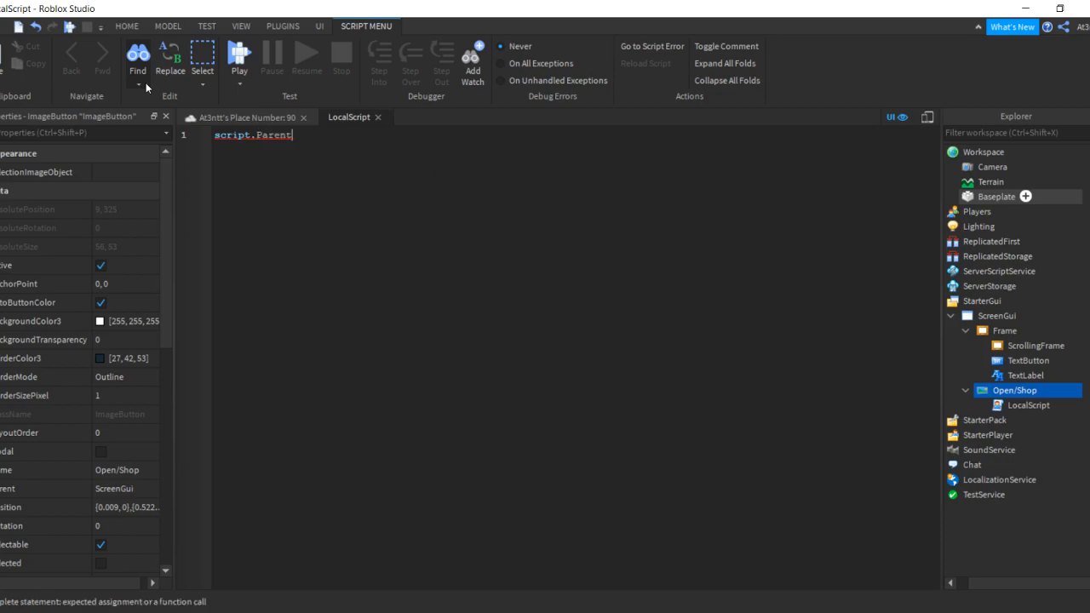
type(".M")
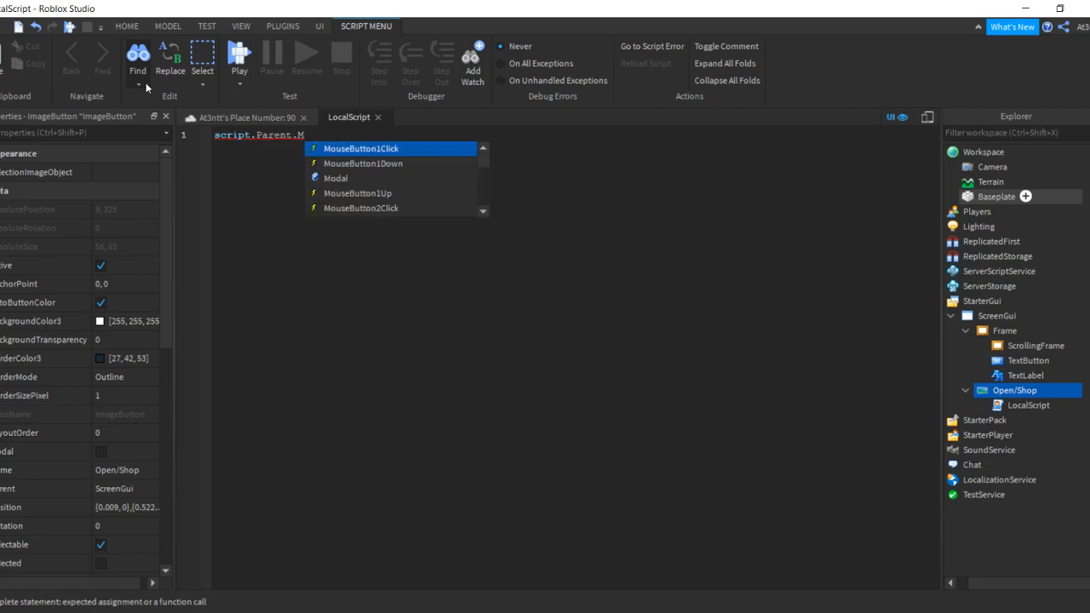
key("Down")
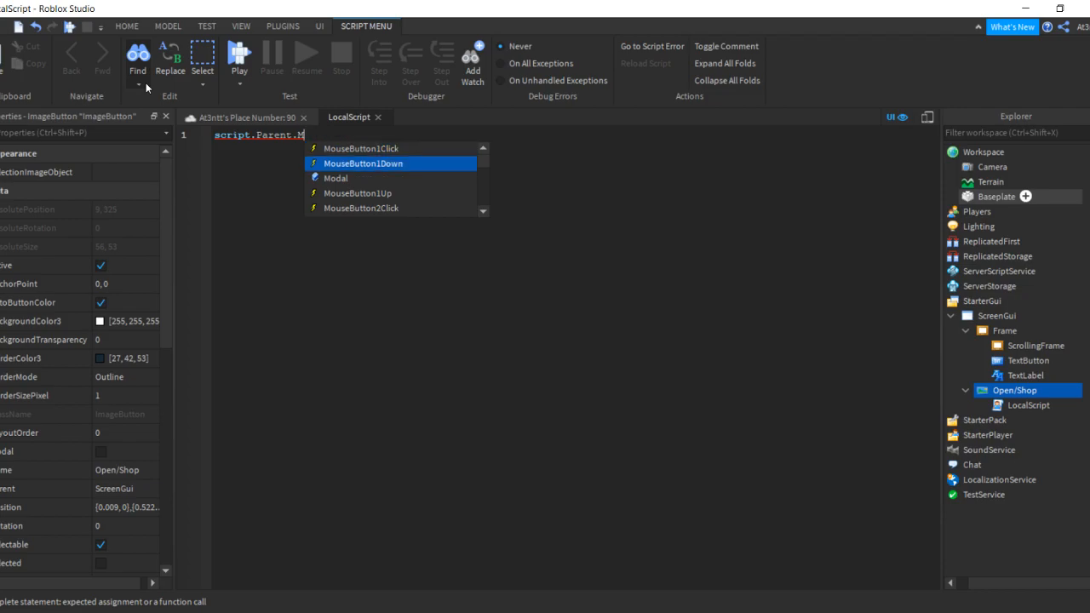
key("Return")
type(":C")
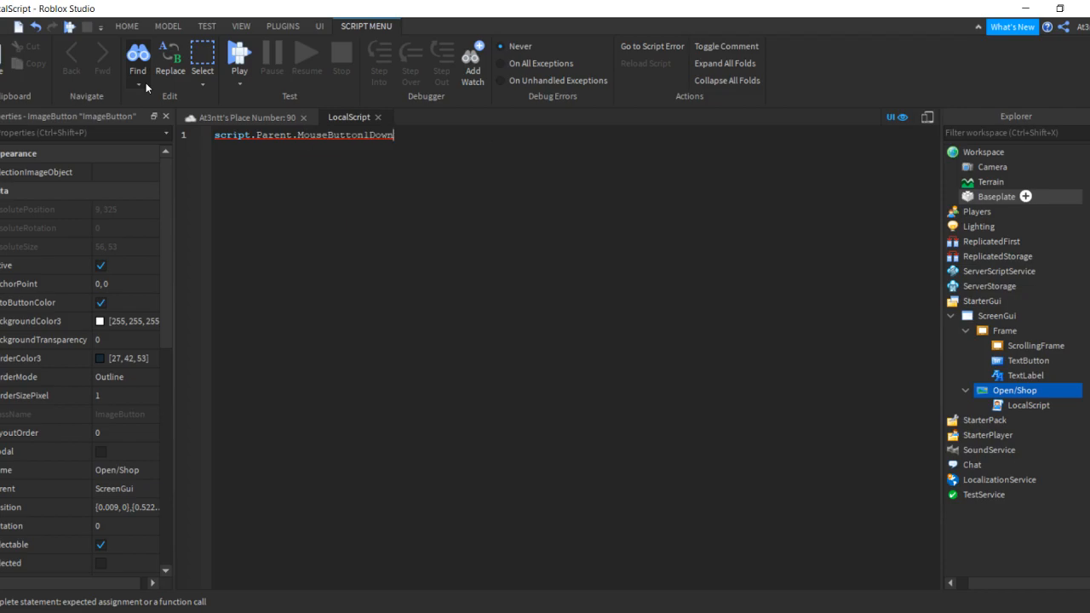
key("Return")
type("Function")
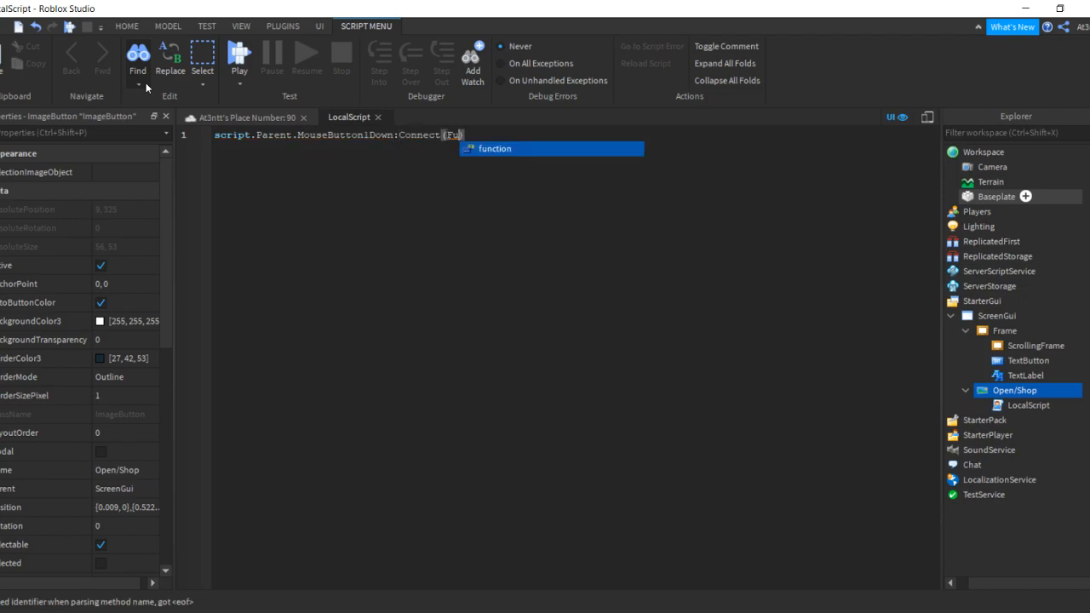
key("Return")
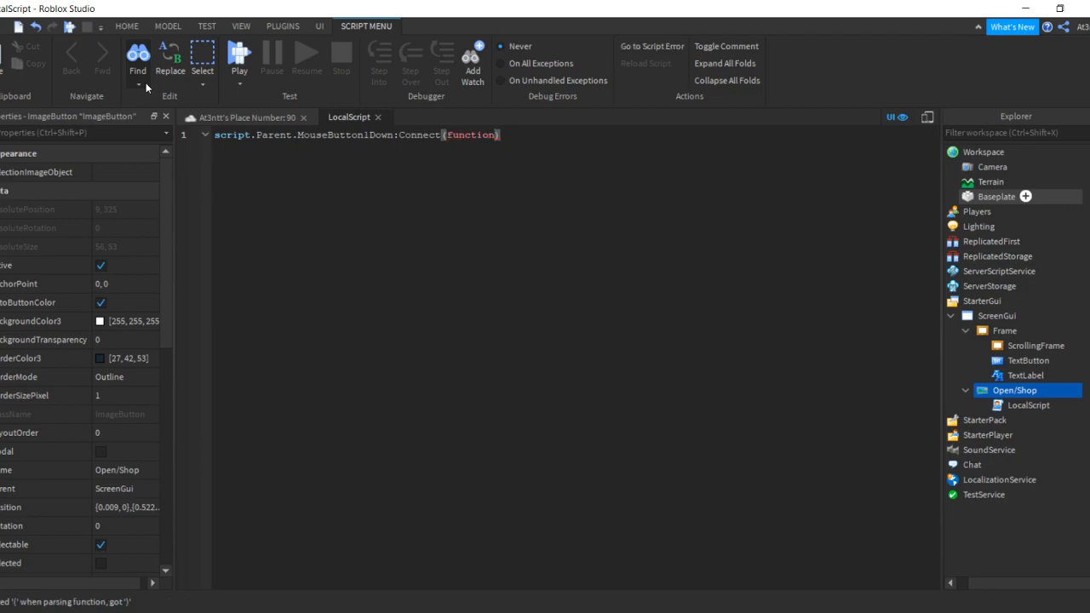
type("()")
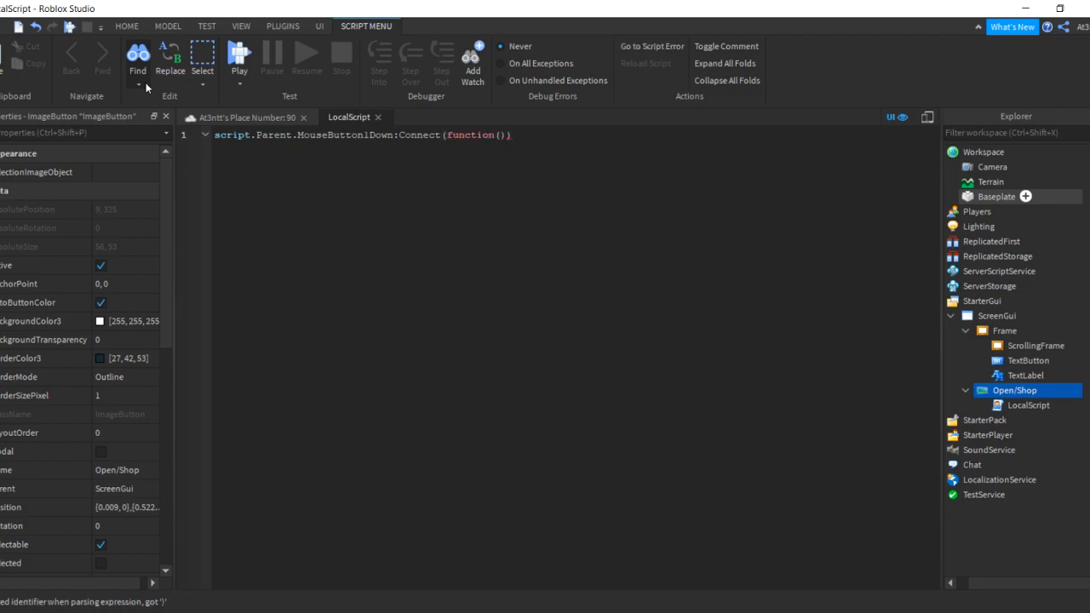
key("Delete")
key("Return")
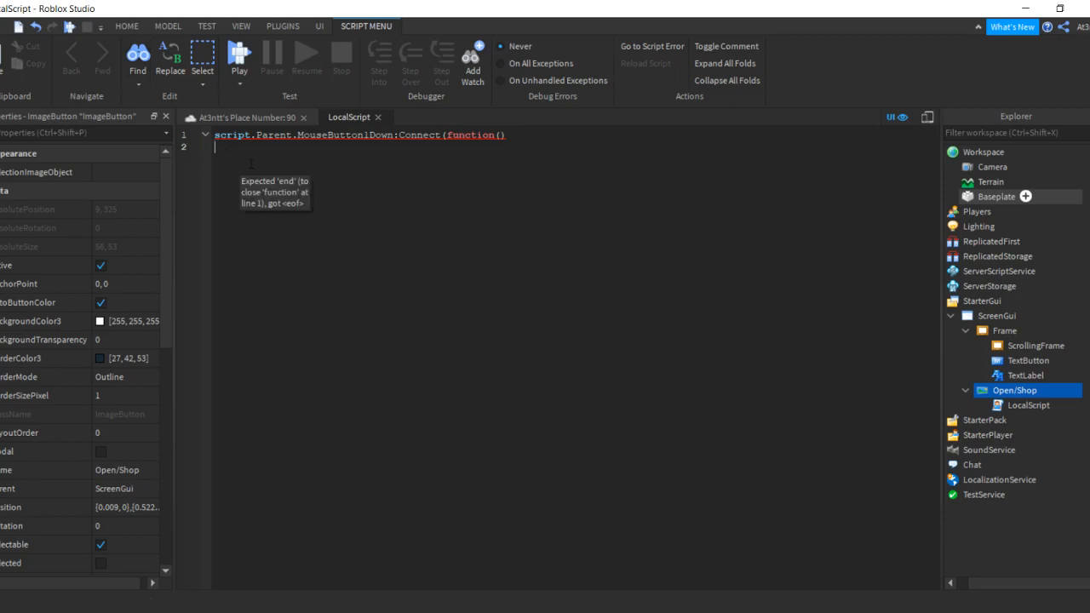
Add the body 'script.Parent.Parent.Frame.Visible = true' and close the function with 'end)'
type("script")
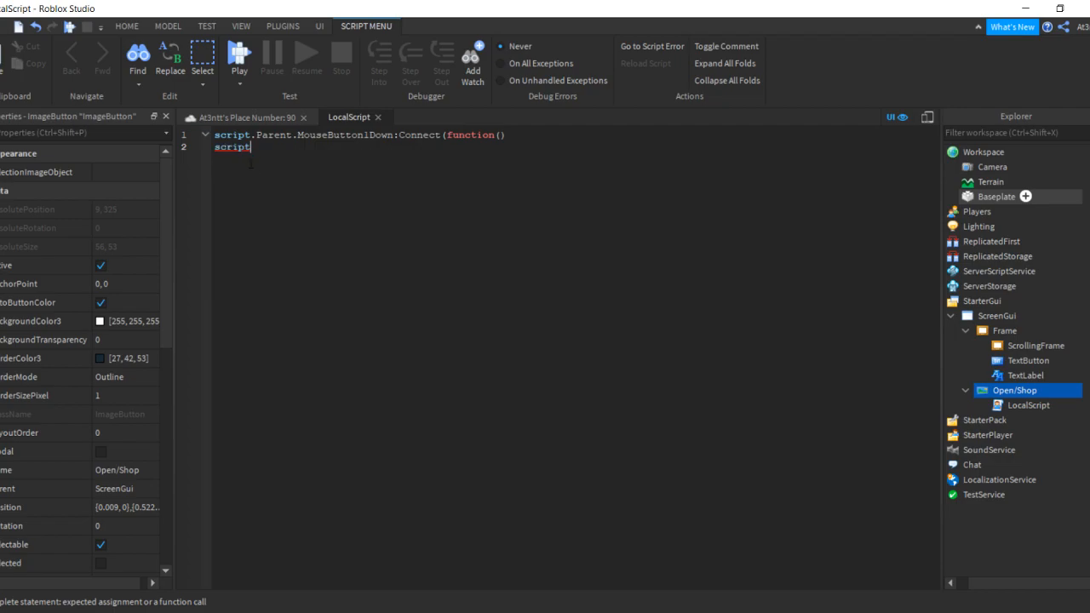
type(".pa")
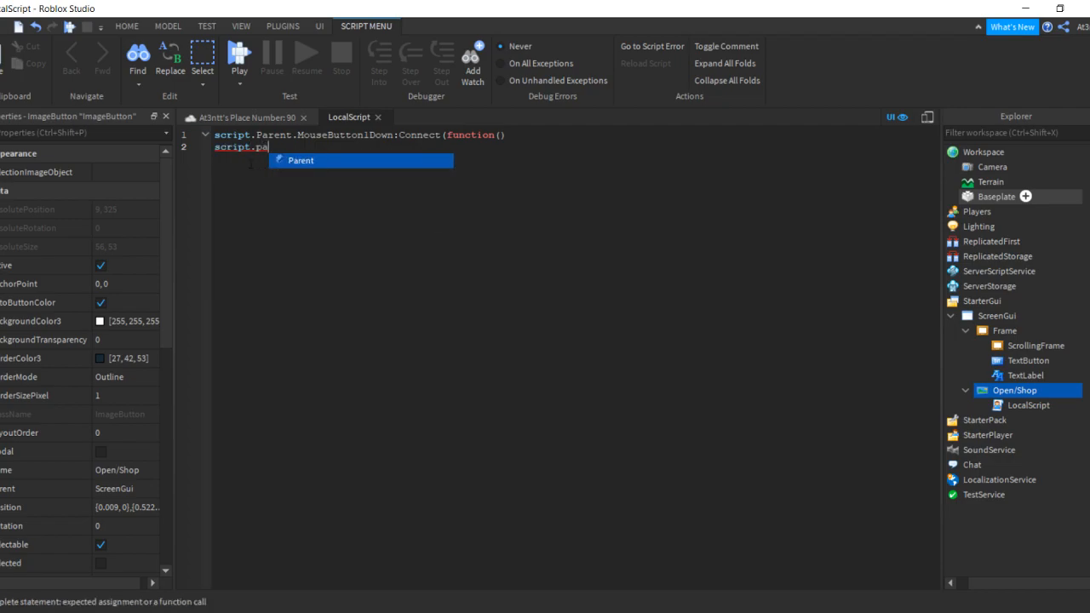
type("\\")
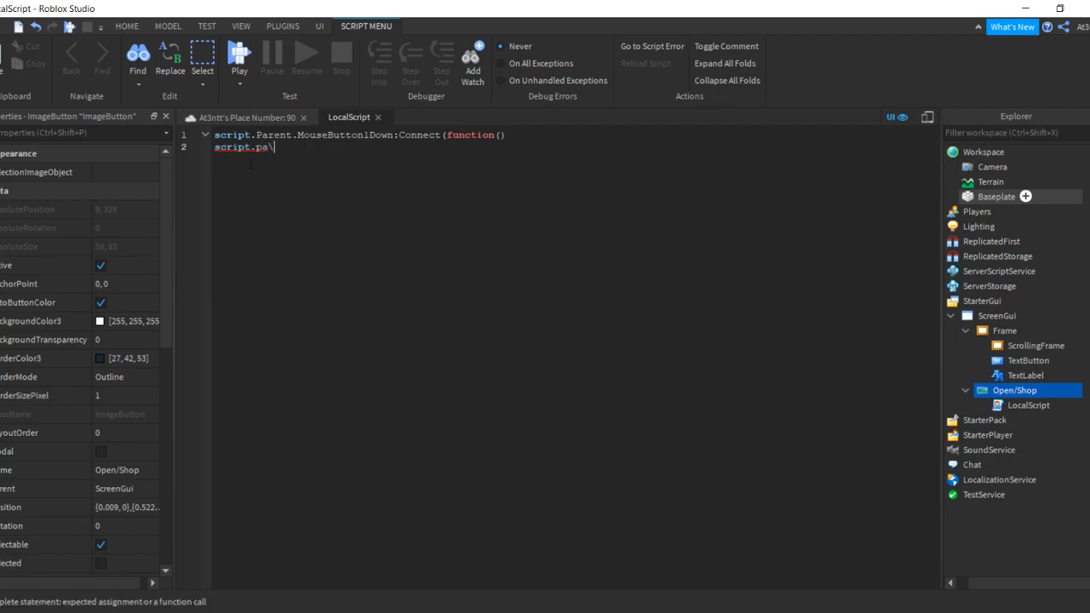
key("BackSpace")
key("BackSpace")
key("BackSpace")
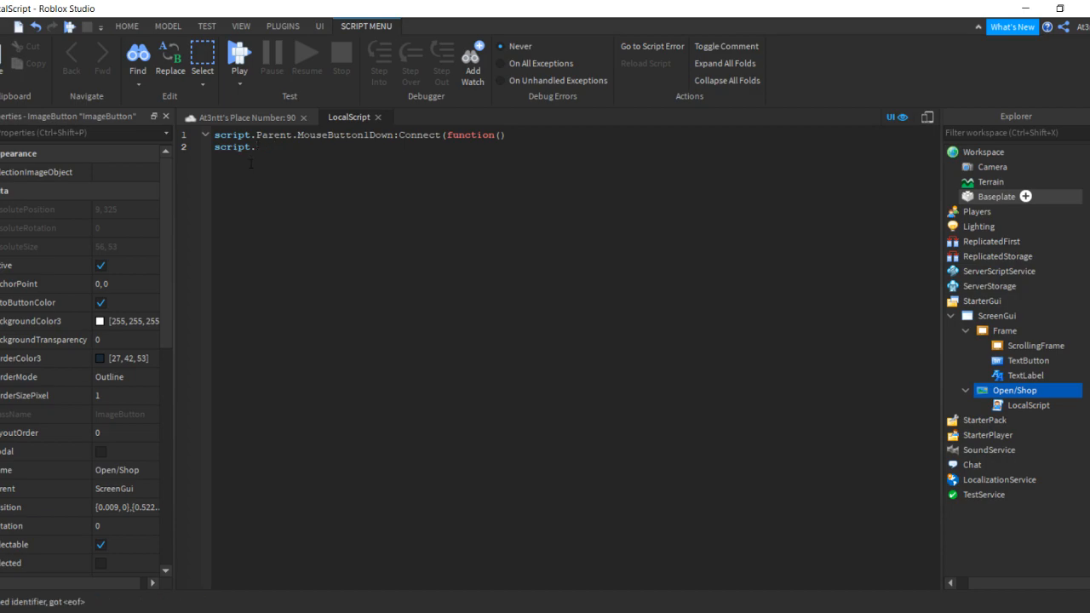
type("pa")
key("Tab")
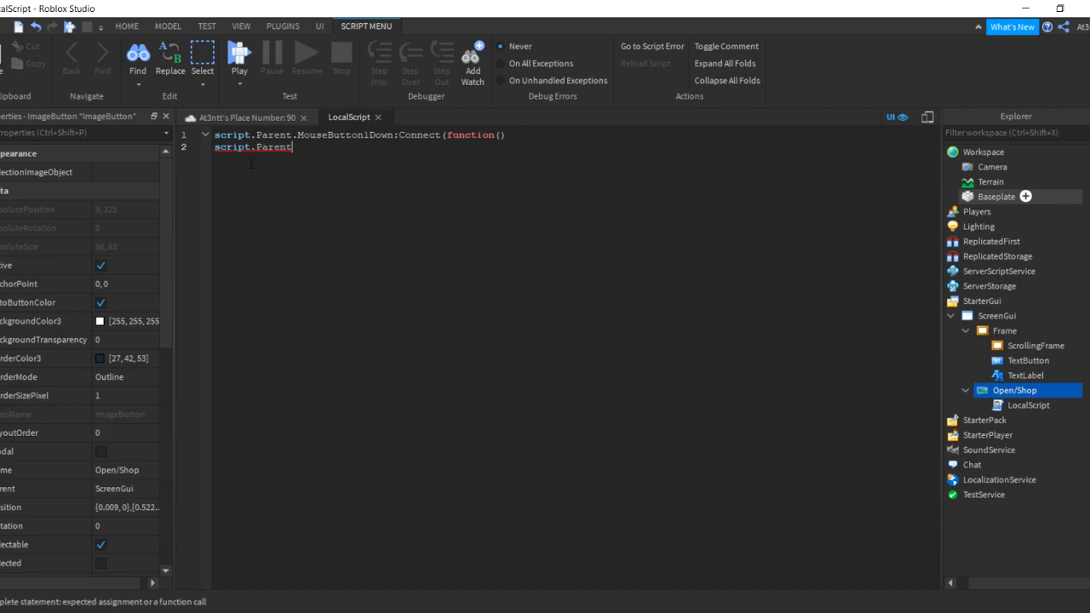
type(".Pa")
key("Tab")
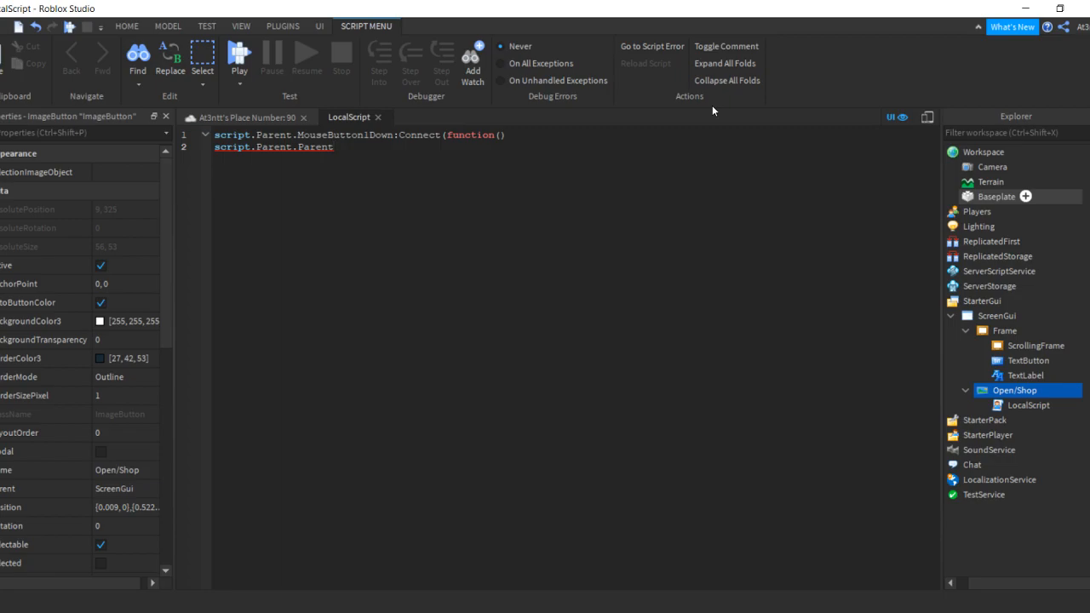
type(".")
type("Fra")
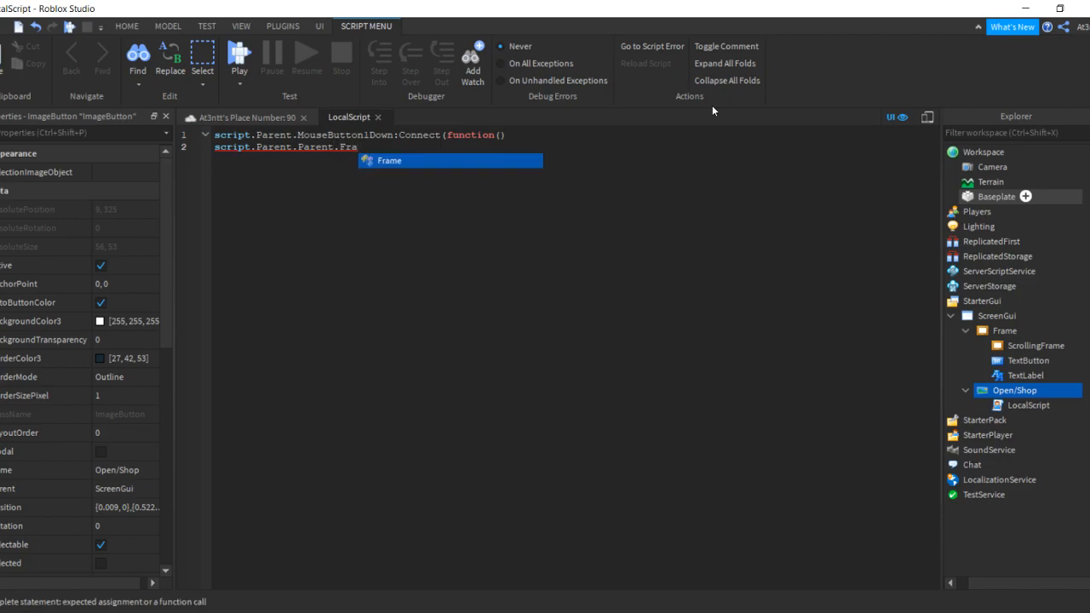
key("Tab")
type(".Vis")
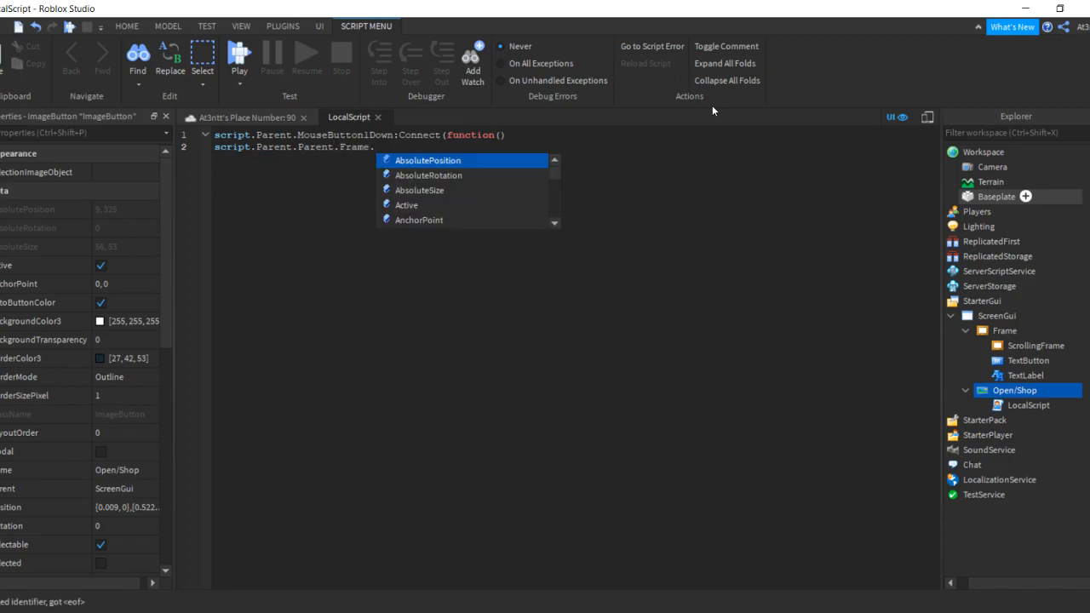
key("Tab")
type("= t")
key("Tab")
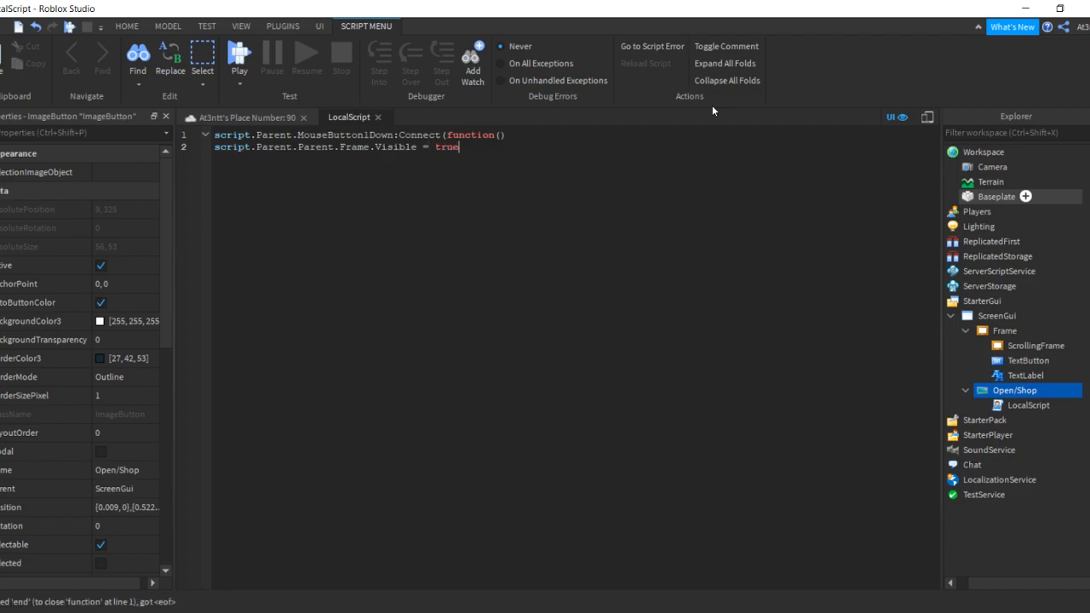
key("Return")
type("end)")
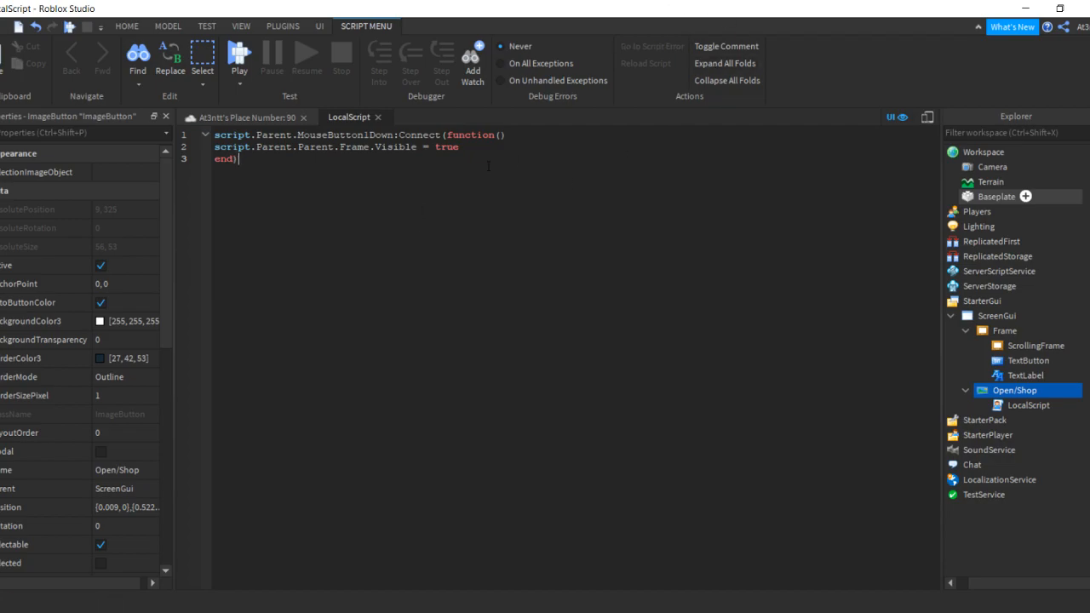
Copy the three-line script and select the TextButton inside Frame to add an object
left_click_drag(289, 171, 193, 133)
key("ctrl+c")
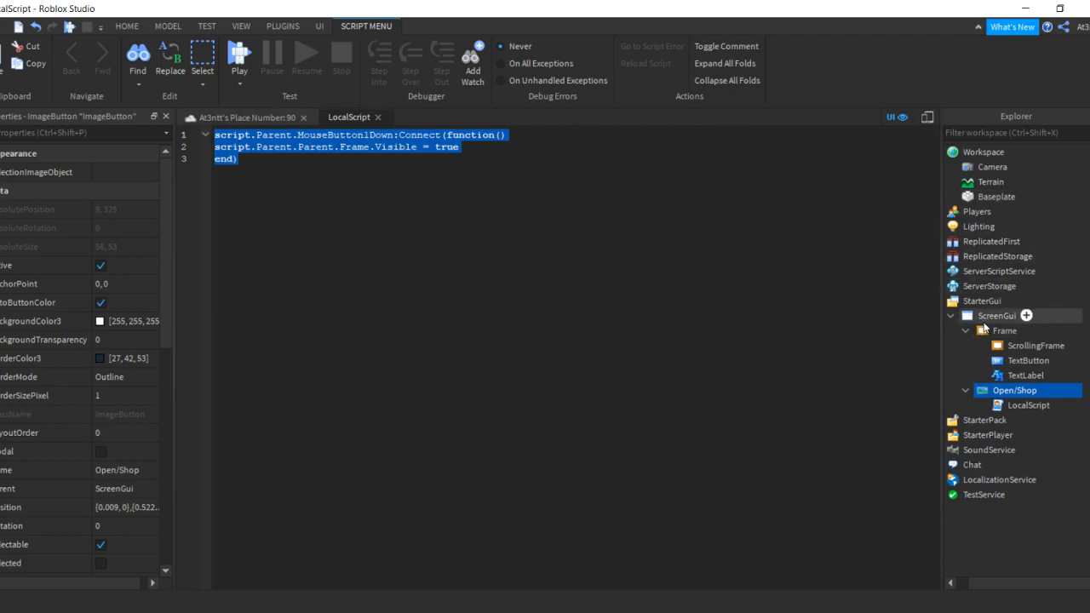
left_click(248, 117)
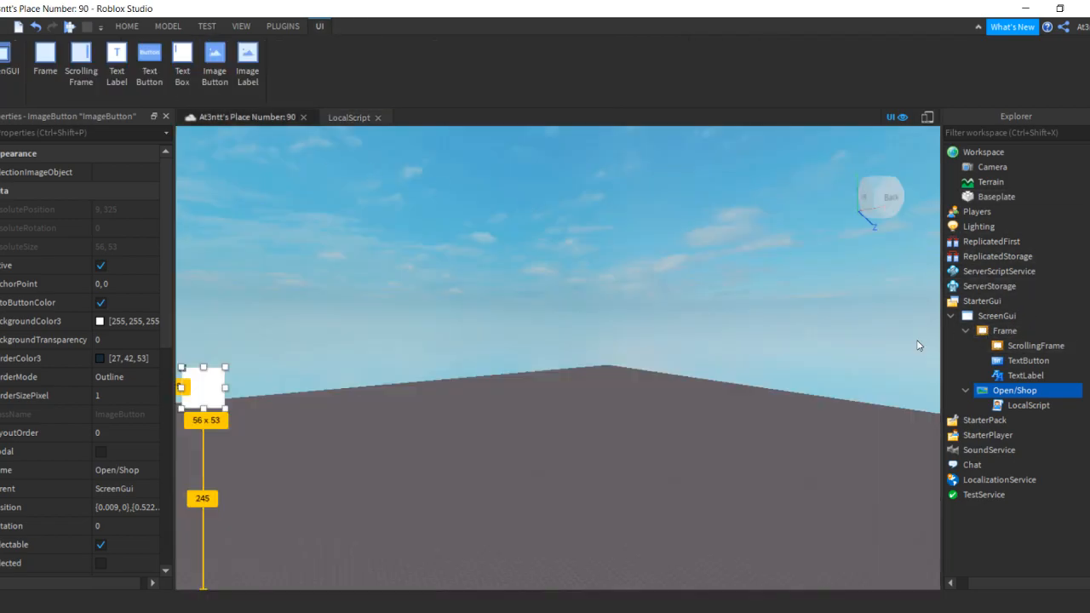
left_click(1027, 361)
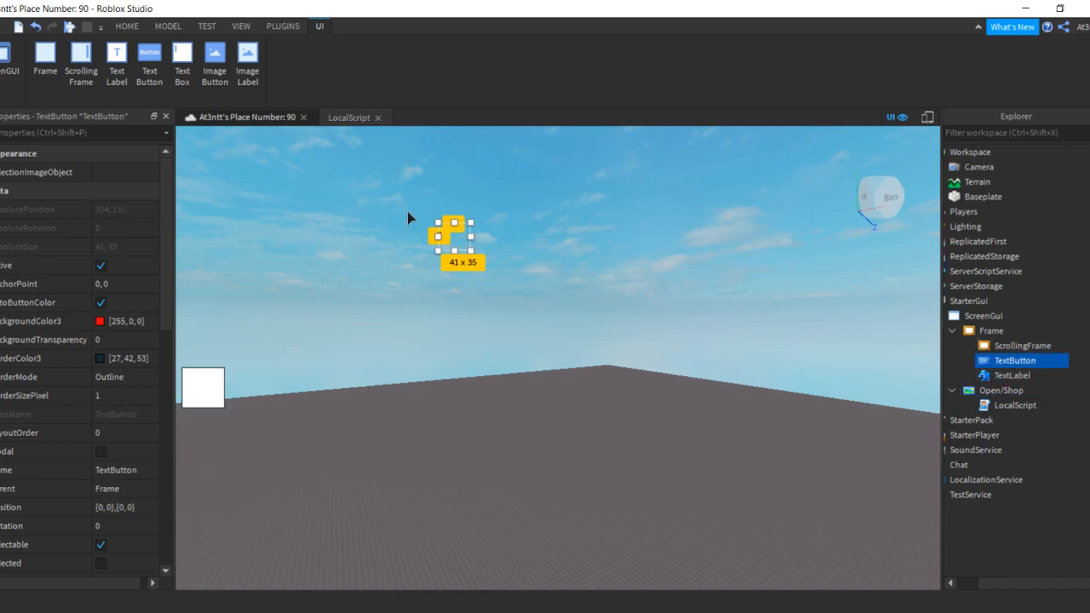
left_click(1048, 361)
Insert a LocalScript into the TextButton and paste the copied show-Frame code over its default line
left_click(984, 66)
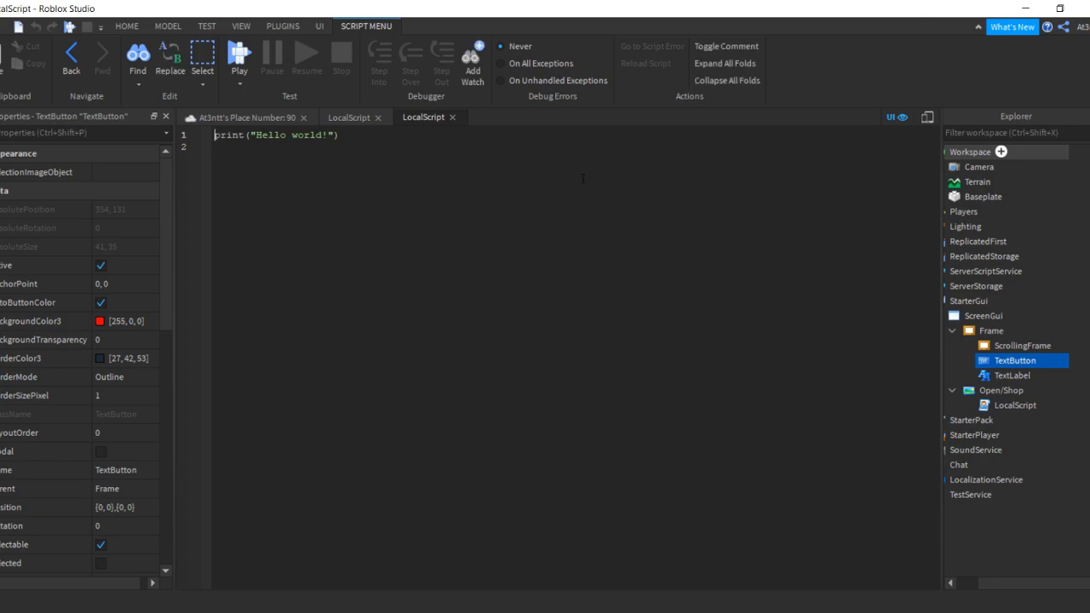
key("ctrl+a")
key("BackSpace")
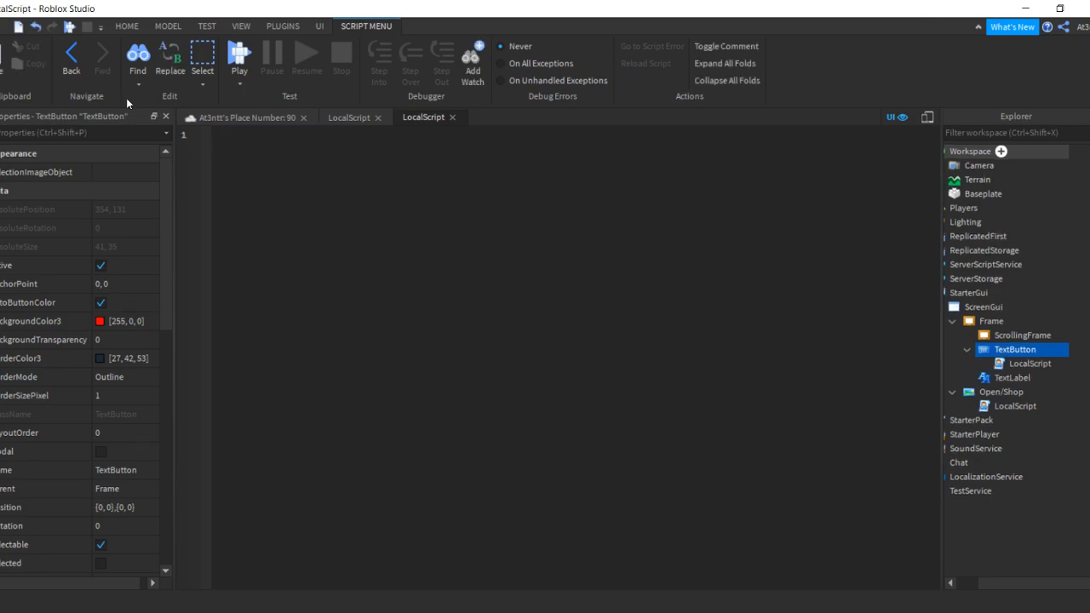
key("ctrl+v")
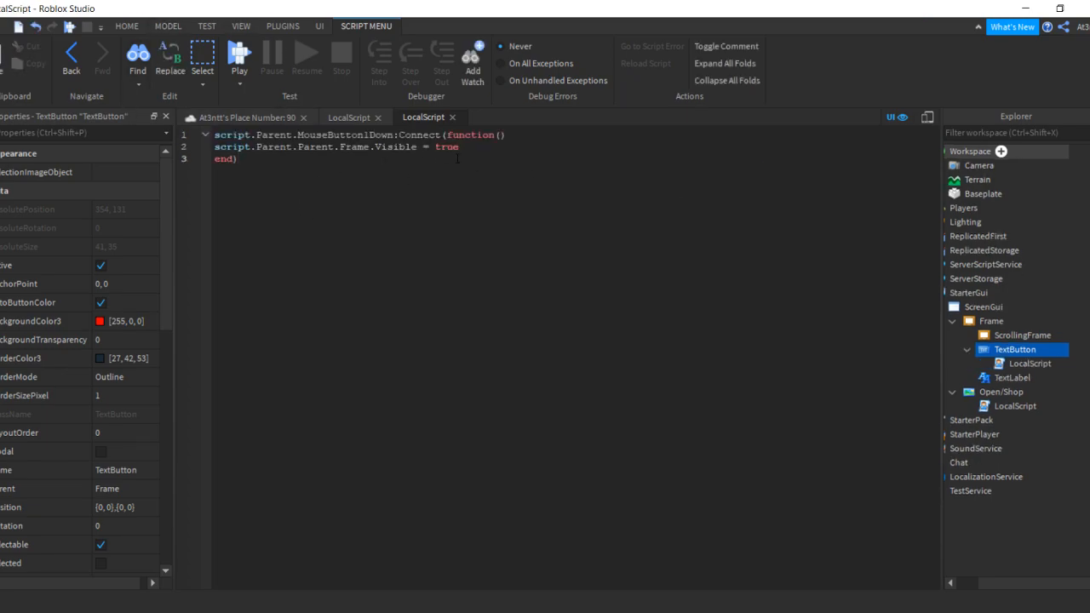
Change the line to 'script.Parent.Parent.Visible = false' by replacing true and removing Frame
double_click(447, 147)
key("BackSpace")
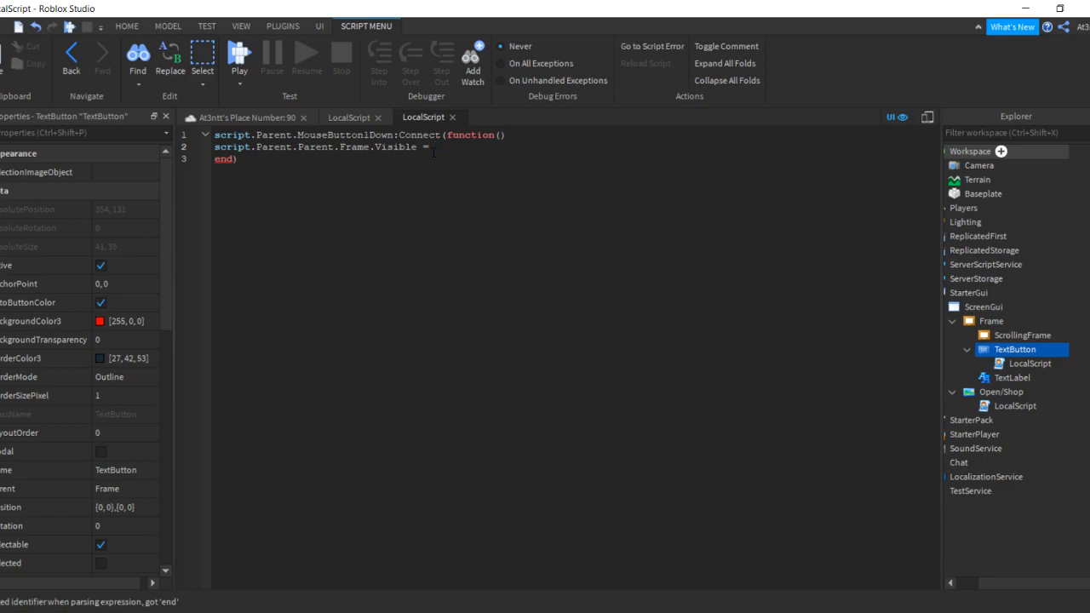
type("false")
left_click_drag(370, 150, 345, 149)
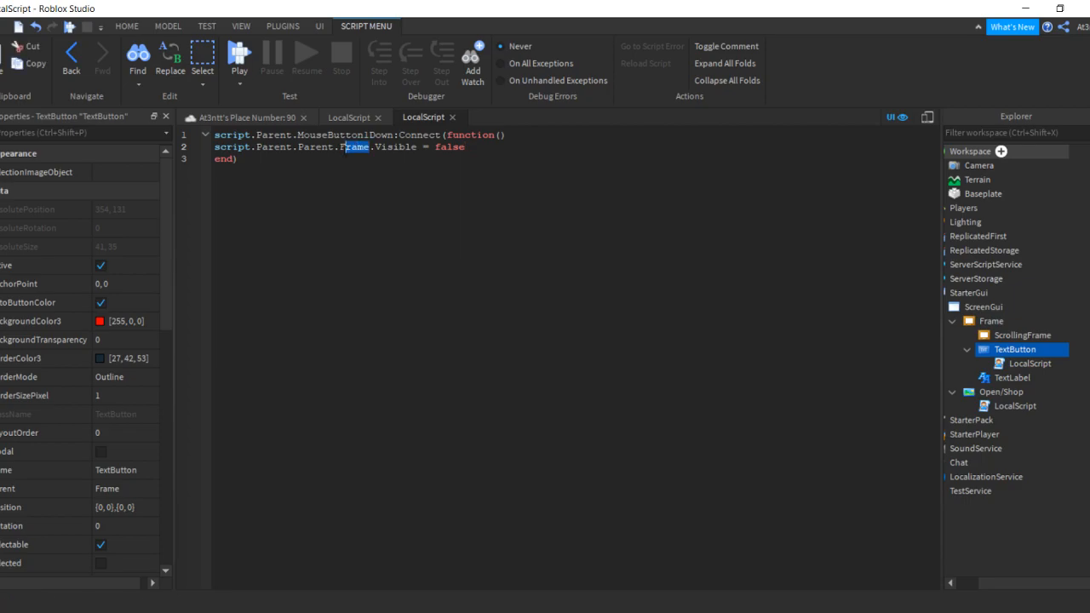
key("BackSpace")
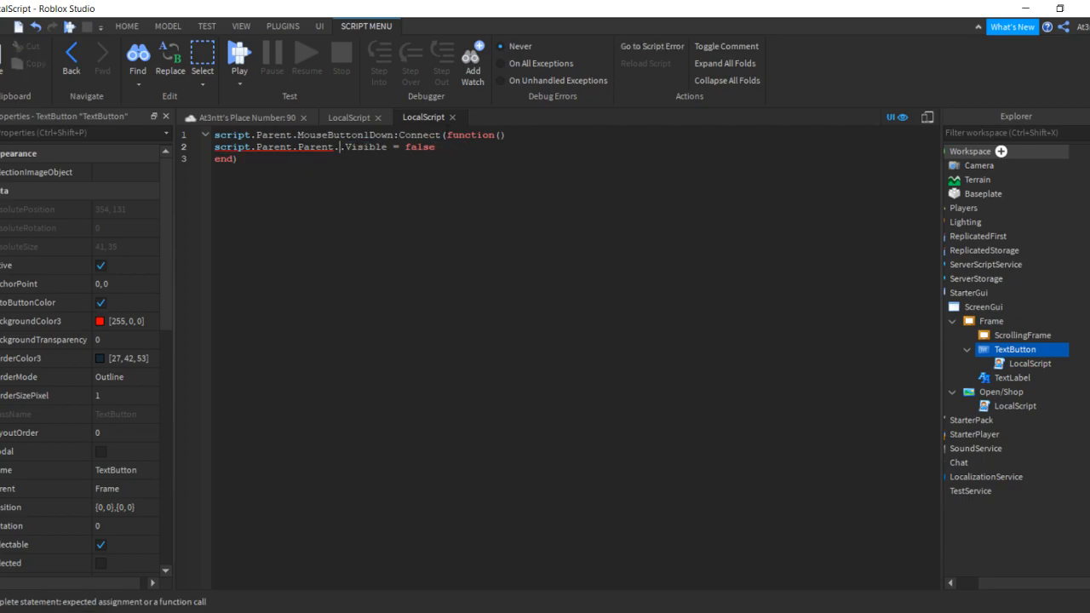
key("BackSpace")
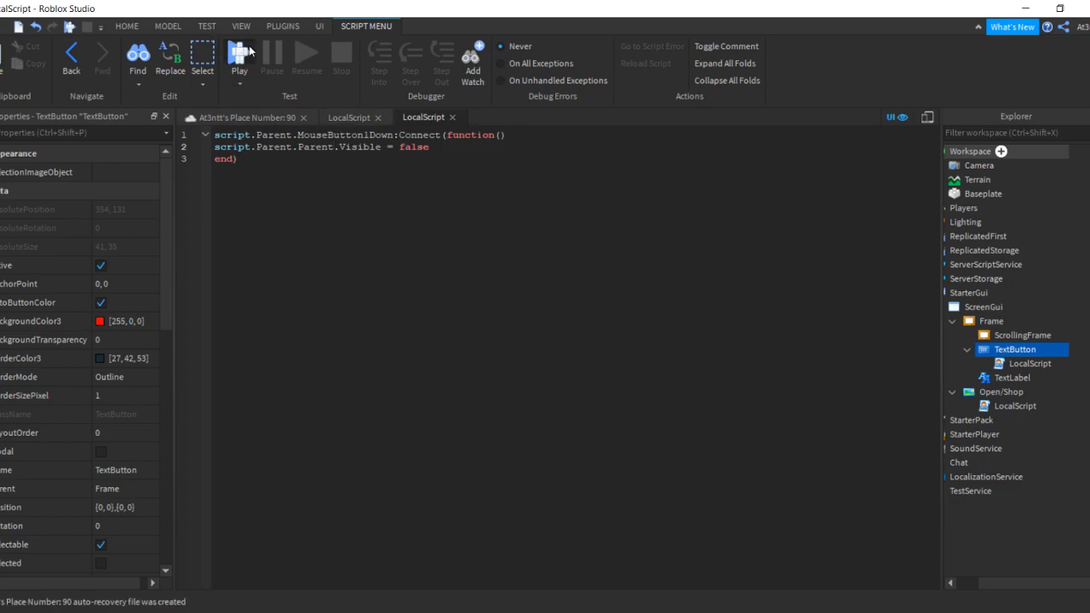
Play-test and open and close the Shop panel several times with the Open/Shop and X buttons
left_click(250, 49)
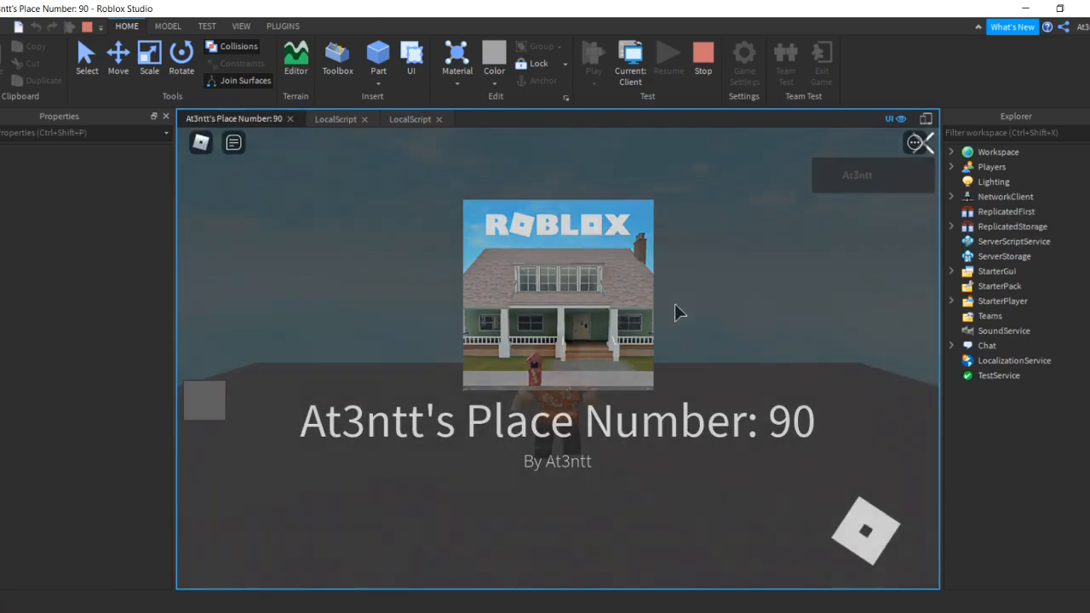
left_click(195, 408)
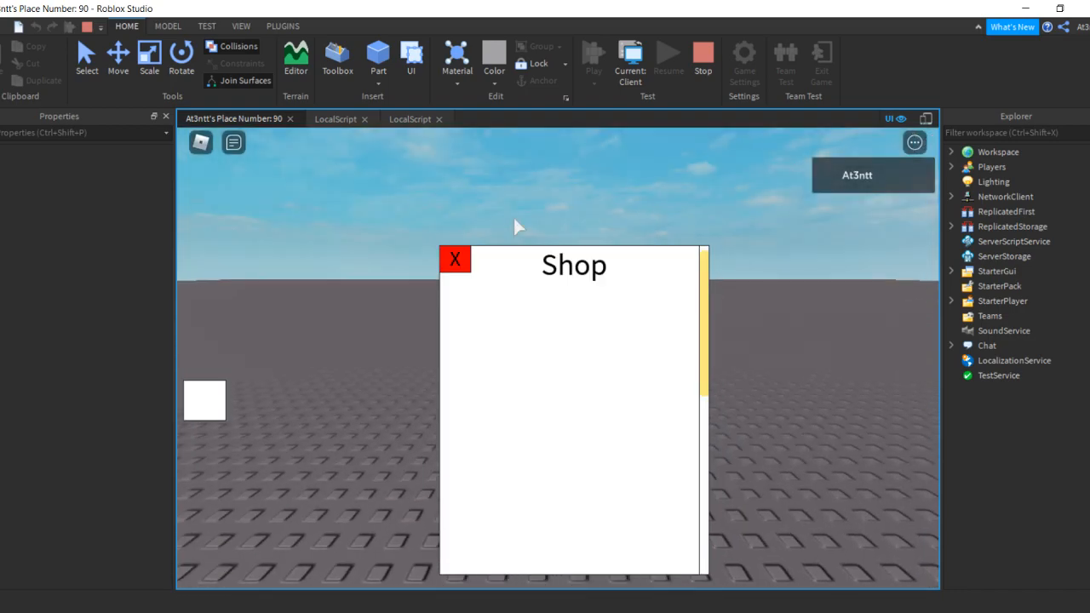
left_click(457, 266)
left_click(210, 398)
left_click_drag(694, 334, 714, 430)
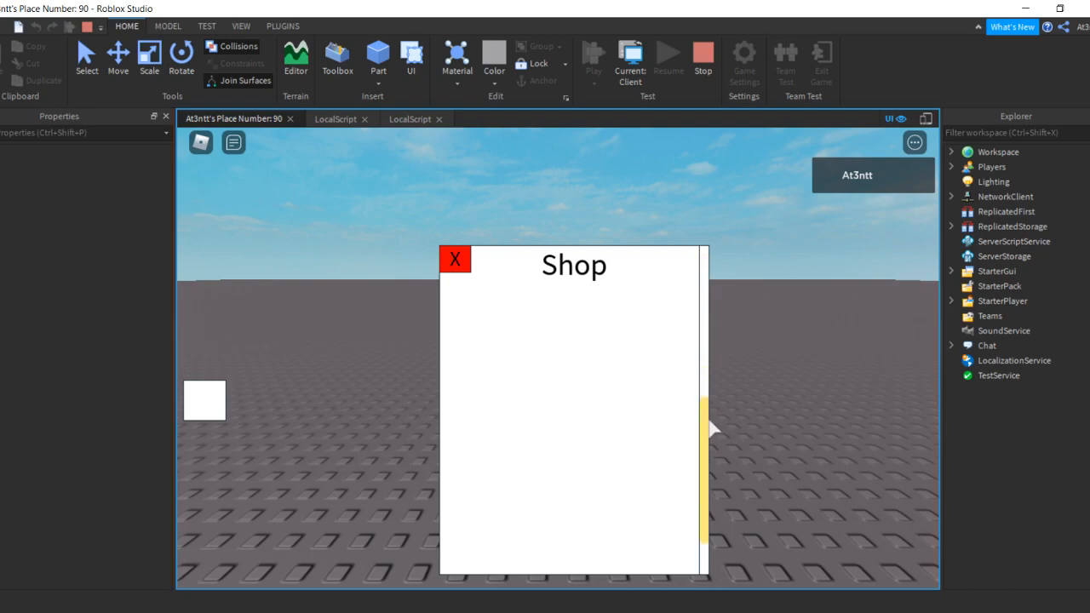
left_click(453, 260)
left_click(215, 398)
left_click(455, 259)
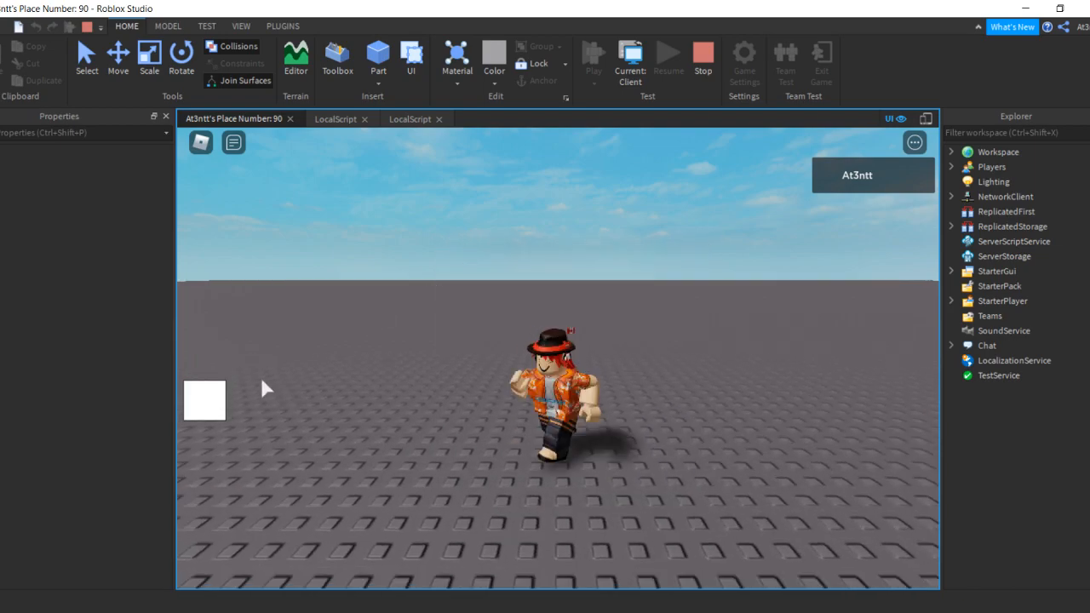
left_click(213, 402)
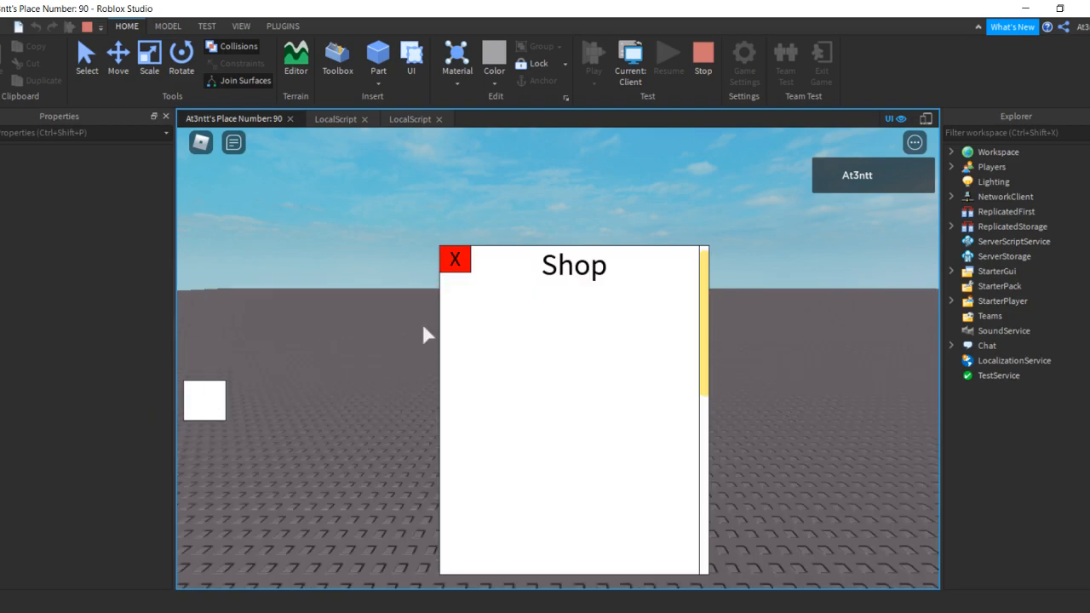
left_click(464, 264)
left_click(204, 401)
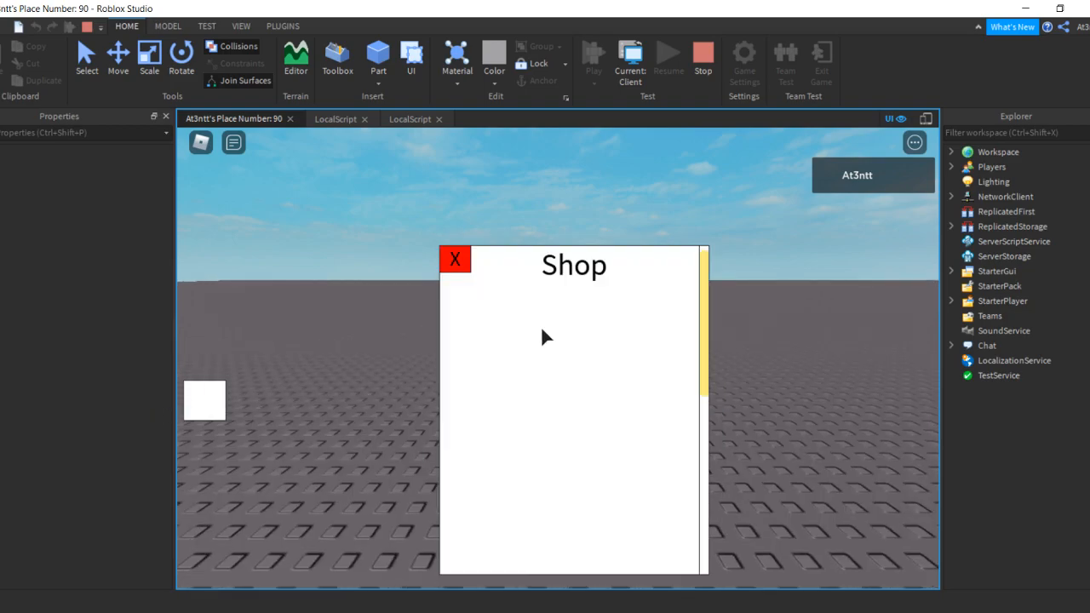
left_click(458, 260)
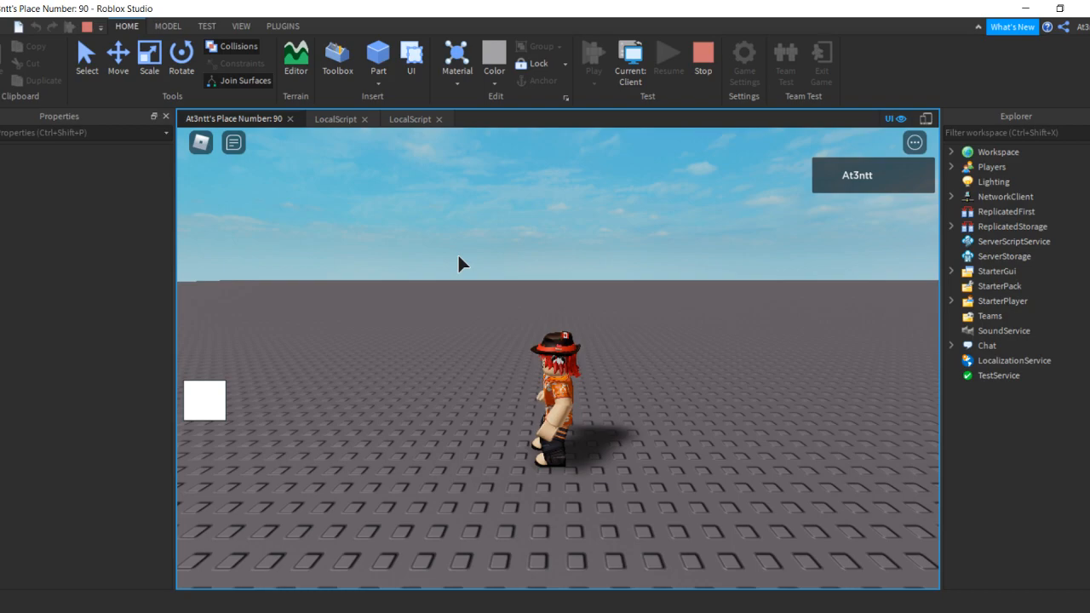